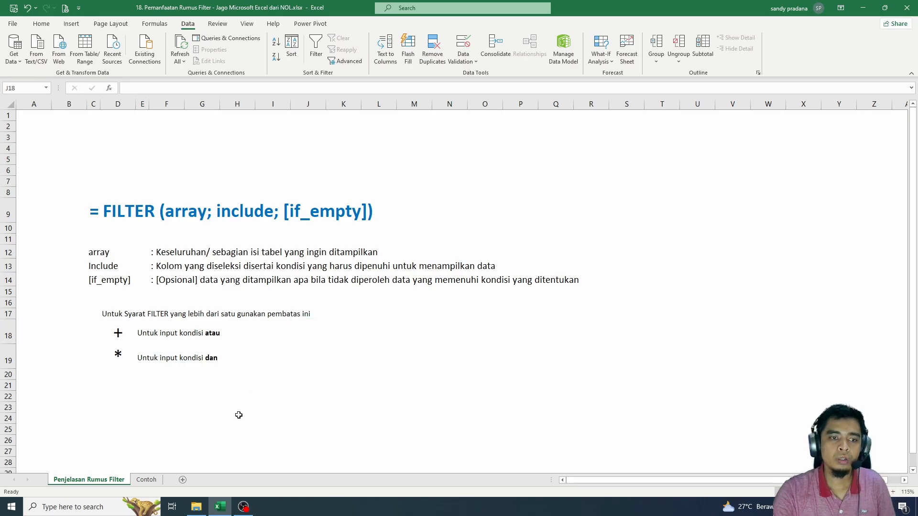
# Turn on filtering for the table's header row A4:D4 on the Contoh sheet.
pyautogui.click(148, 479)
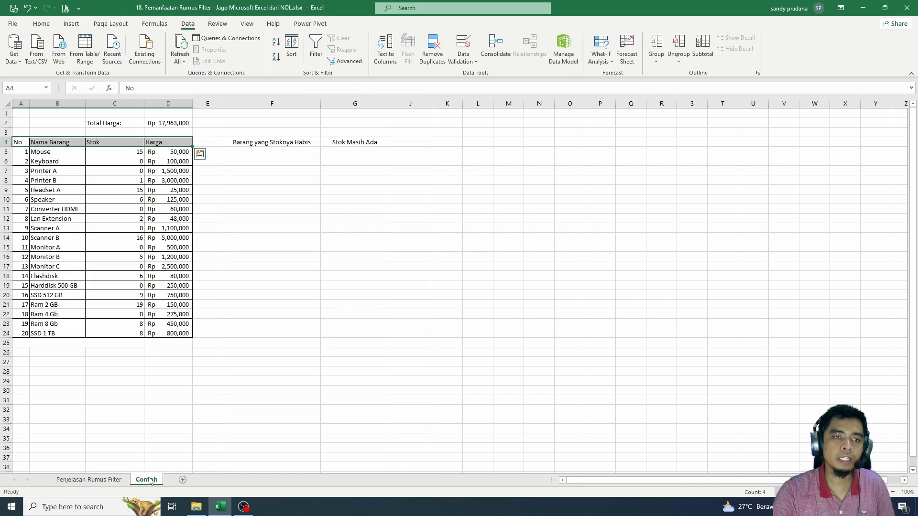
pyautogui.click(141, 245)
pyautogui.click(22, 142)
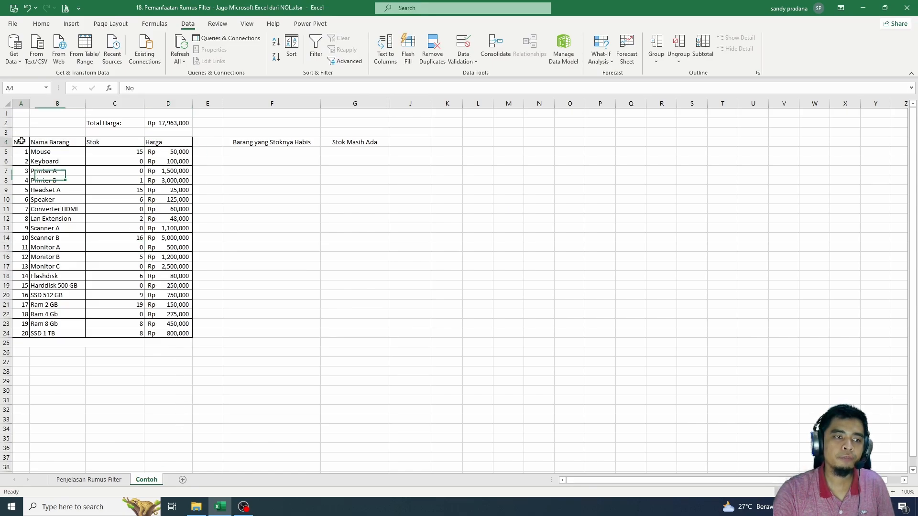
pyautogui.moveTo(22, 141); pyautogui.dragTo(158, 142)
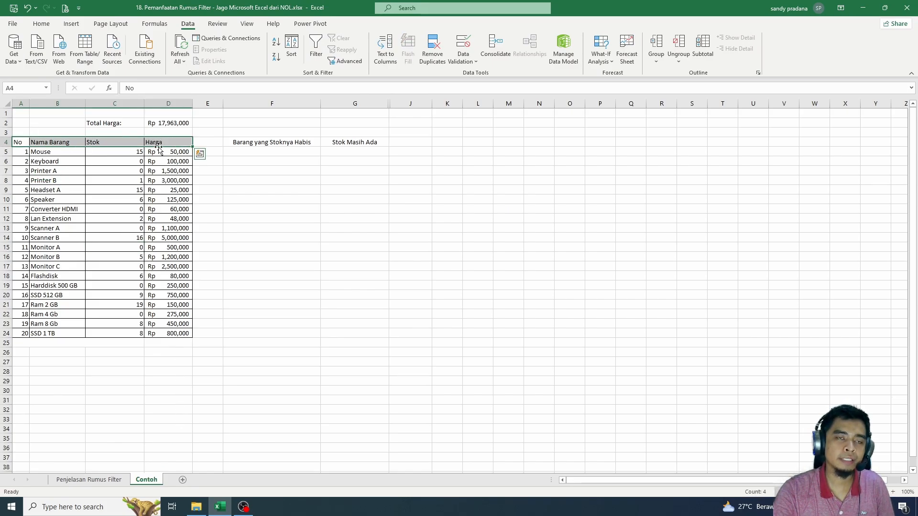
pyautogui.click(317, 47)
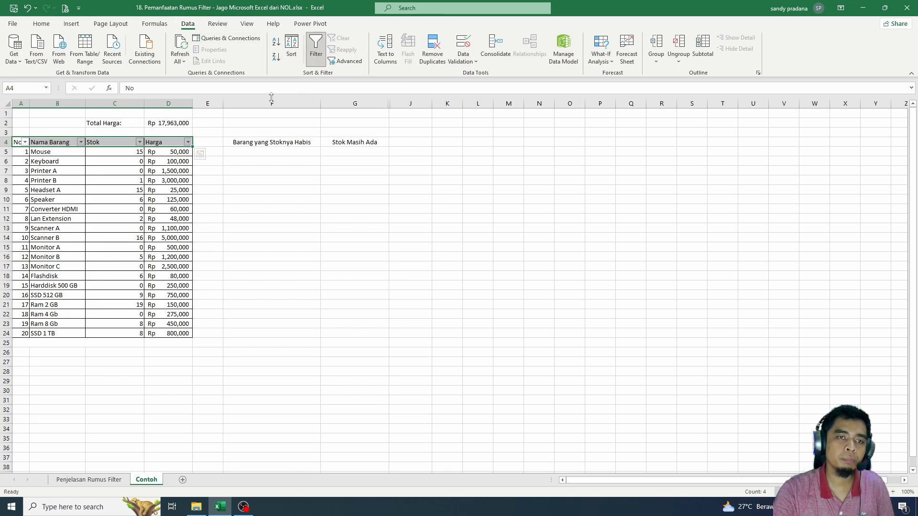
# Filter the Stok column to show only items with the value 0 and look over their Stok and Harga entries.
pyautogui.click(108, 162)
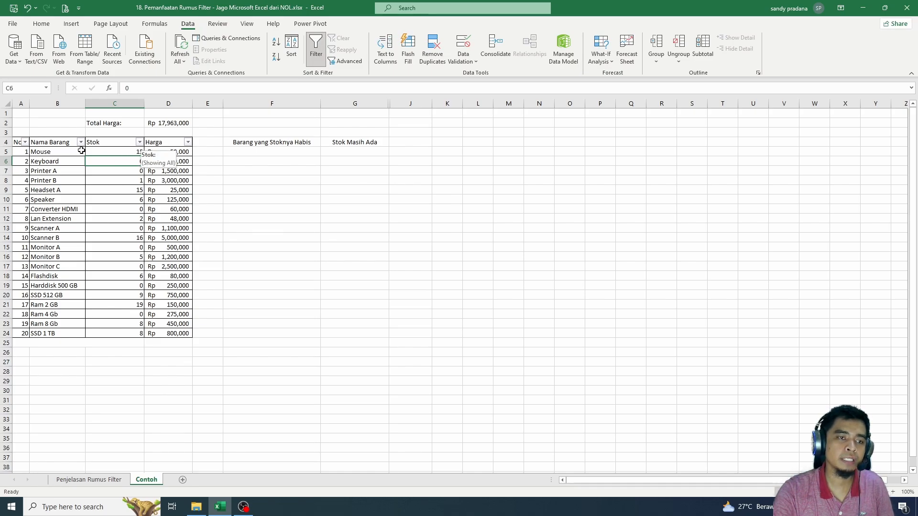
pyautogui.click(140, 142)
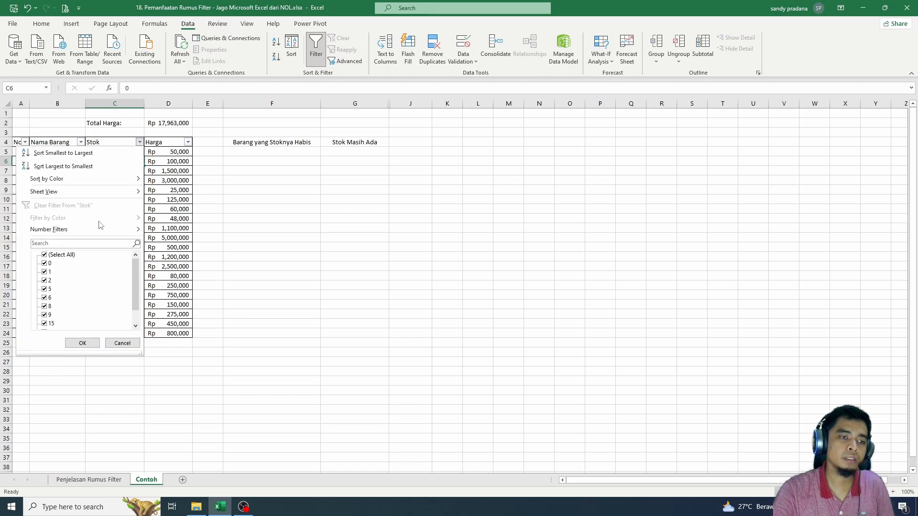
pyautogui.click(45, 256)
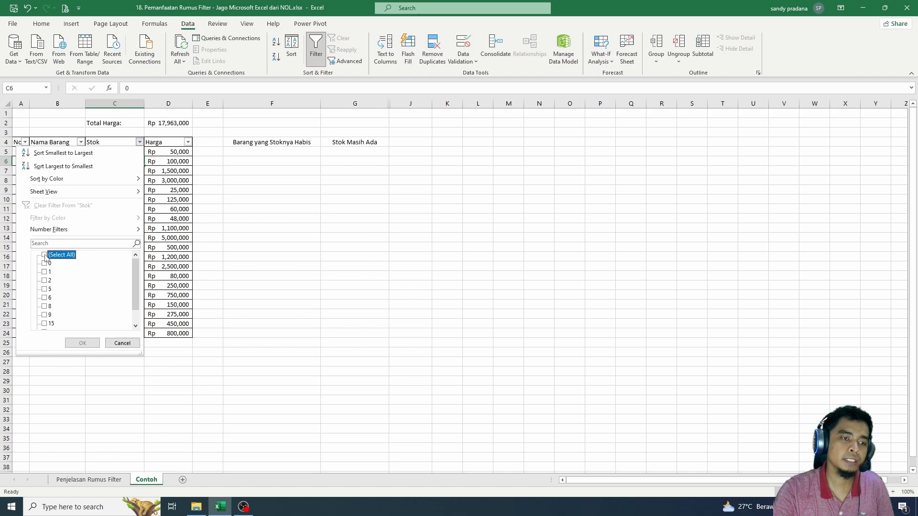
pyautogui.click(45, 264)
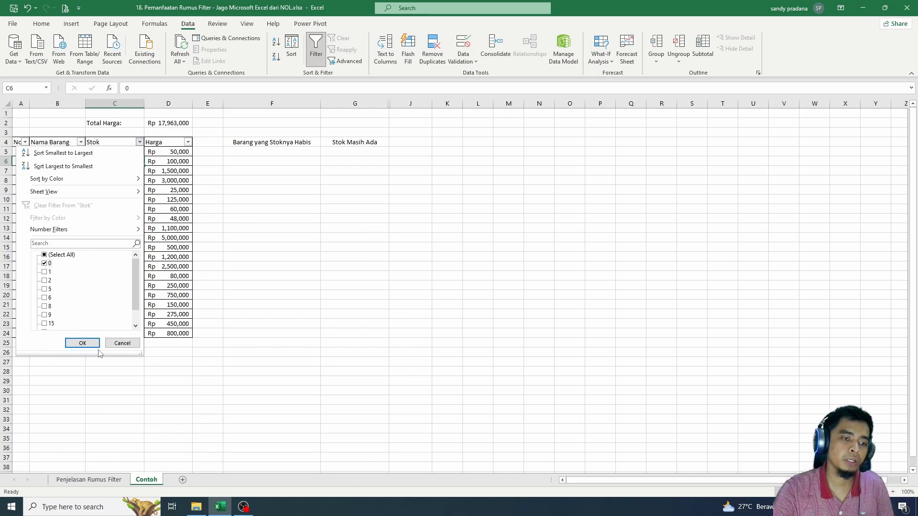
pyautogui.click(84, 344)
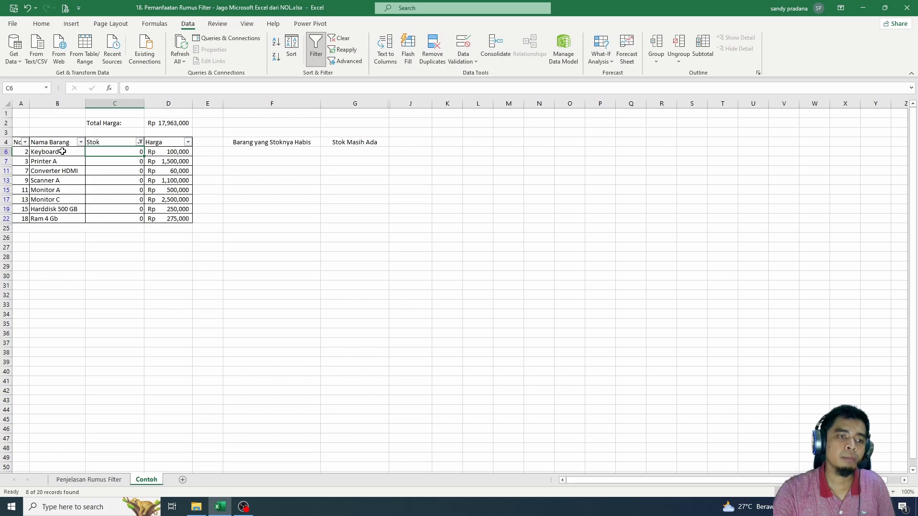
pyautogui.moveTo(170, 154); pyautogui.dragTo(170, 200)
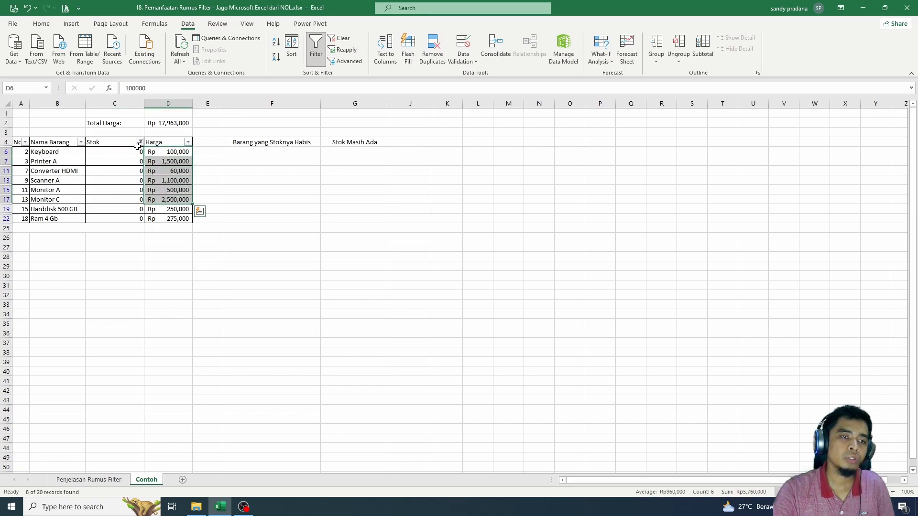
pyautogui.moveTo(130, 152); pyautogui.dragTo(132, 216)
pyautogui.click(166, 200)
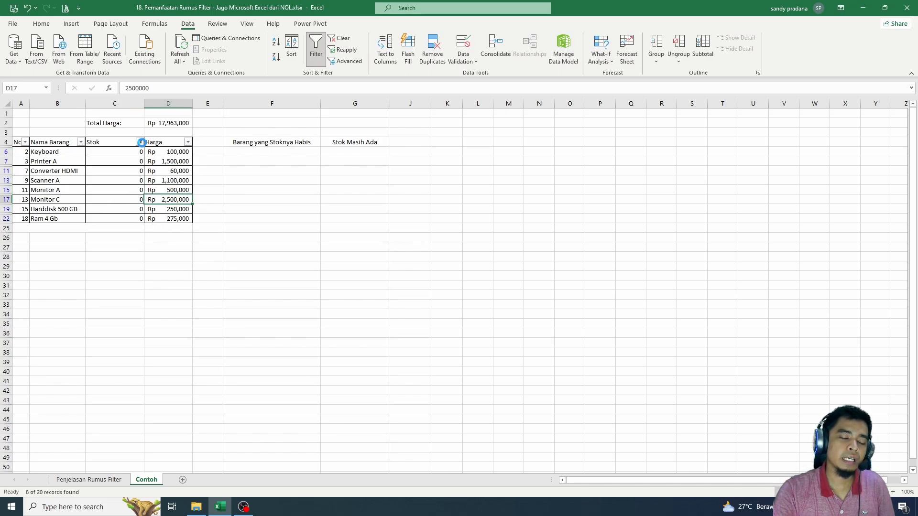
# Reselect all values in the Stok filter to show every item again.
pyautogui.click(140, 142)
pyautogui.click(45, 255)
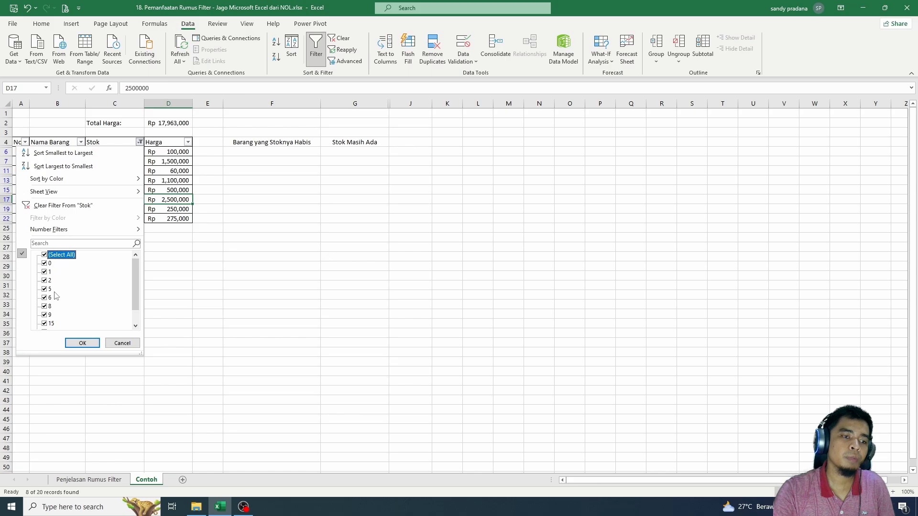
pyautogui.click(82, 343)
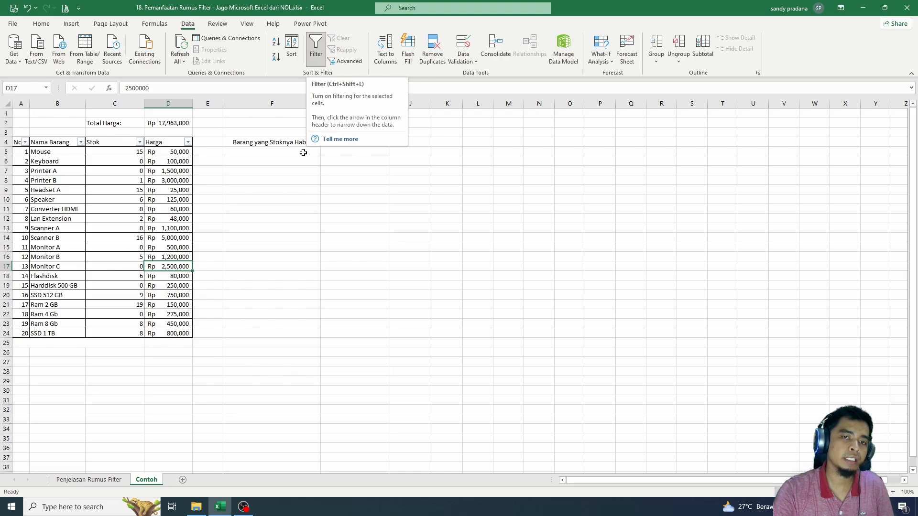
# View the Penjelasan Rumus Filter sheet briefly and filter the Stok column on Contoh to the value 0 again.
pyautogui.click(81, 480)
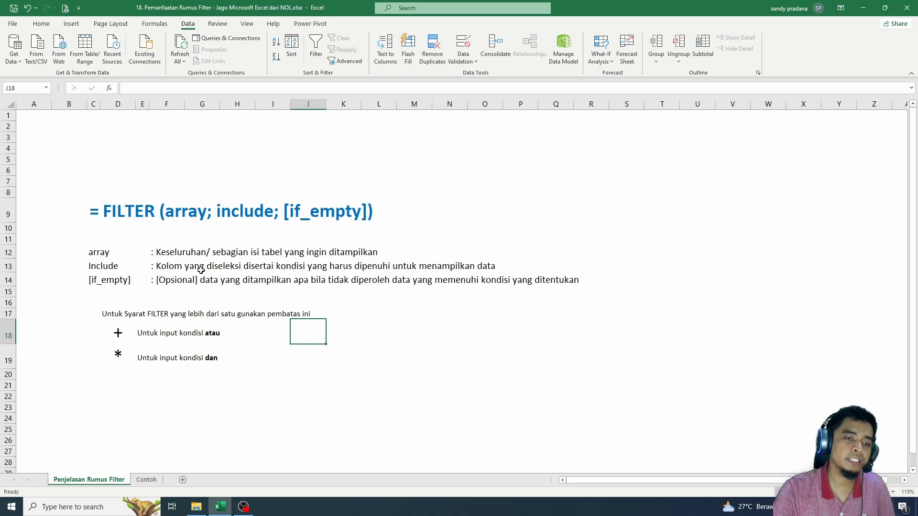
pyautogui.click(153, 481)
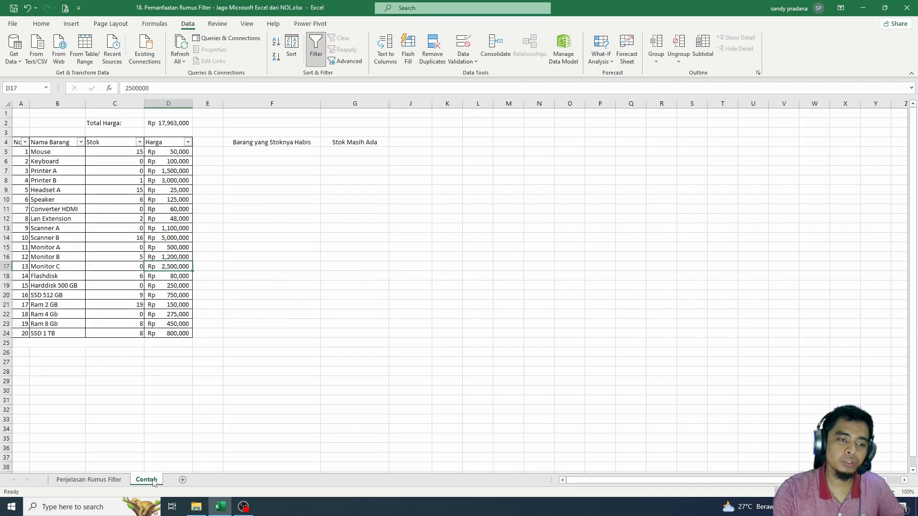
pyautogui.click(139, 142)
pyautogui.click(44, 255)
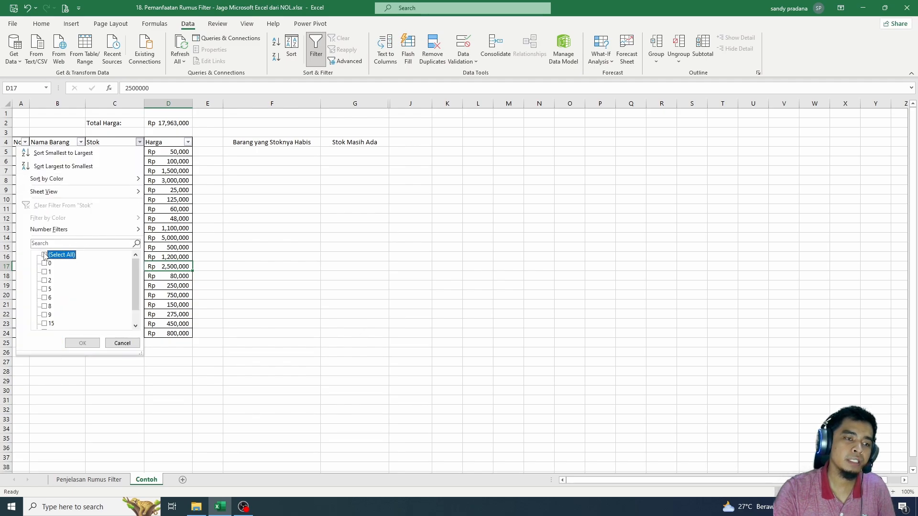
pyautogui.click(45, 264)
pyautogui.click(76, 342)
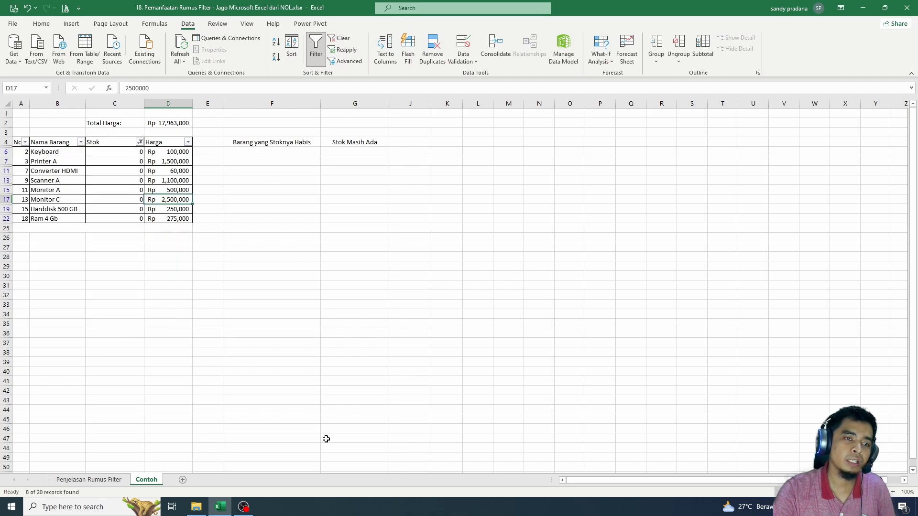
# Restore all Stok values on the Contoh sheet and turn off filtering for the table.
pyautogui.click(89, 480)
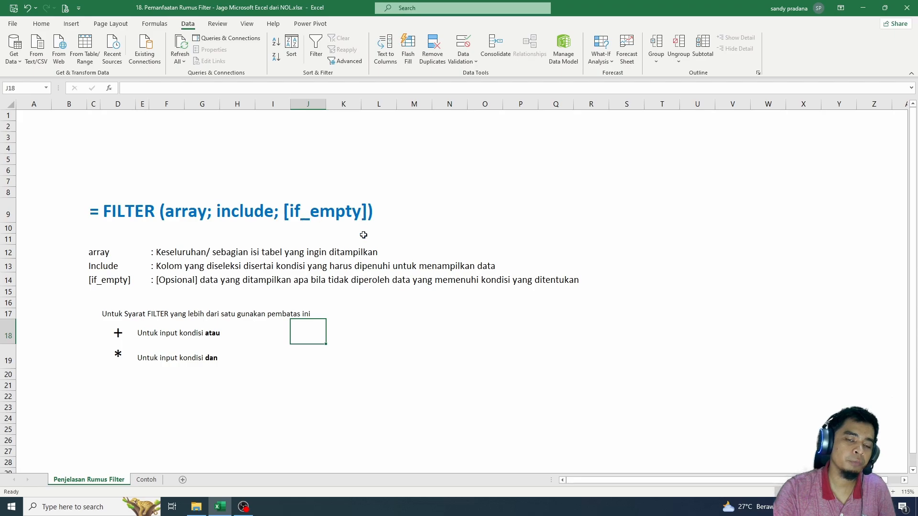
pyautogui.hotkey('ctrl', 'pagedown')
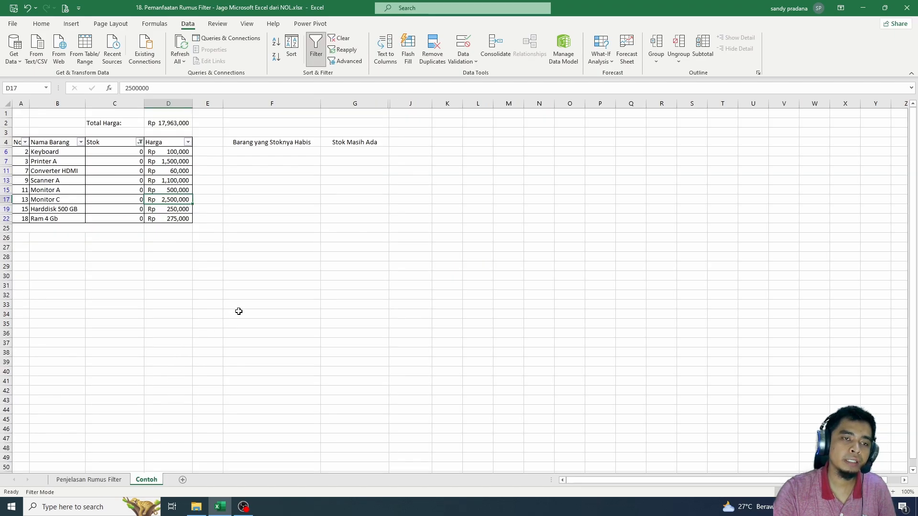
pyautogui.click(140, 142)
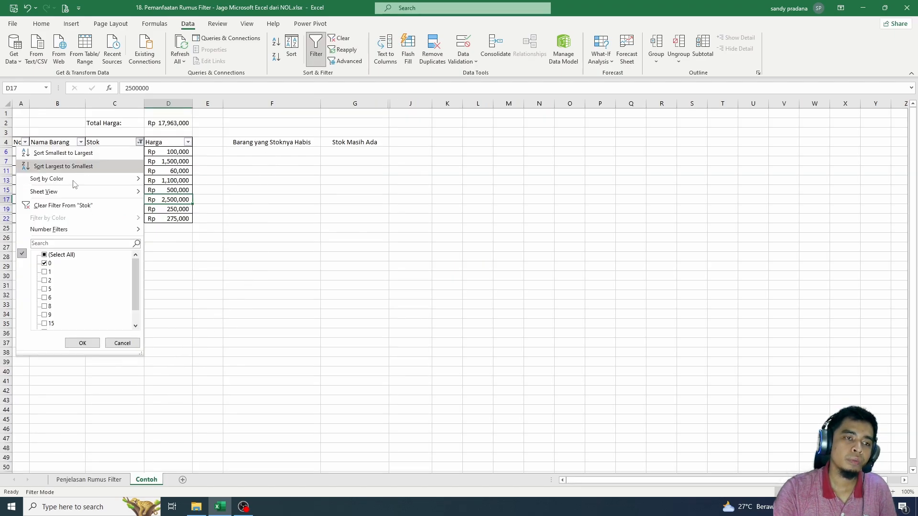
pyautogui.click(45, 255)
pyautogui.click(80, 343)
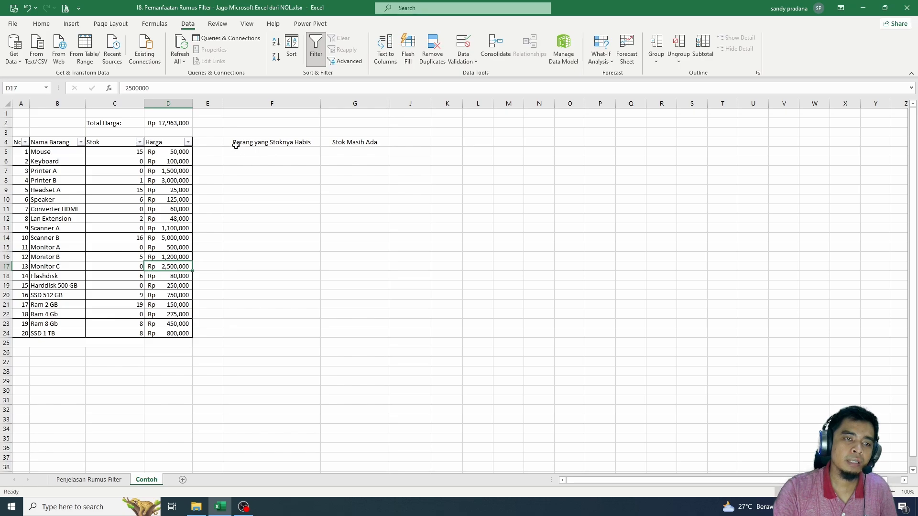
pyautogui.click(128, 144)
pyautogui.click(317, 48)
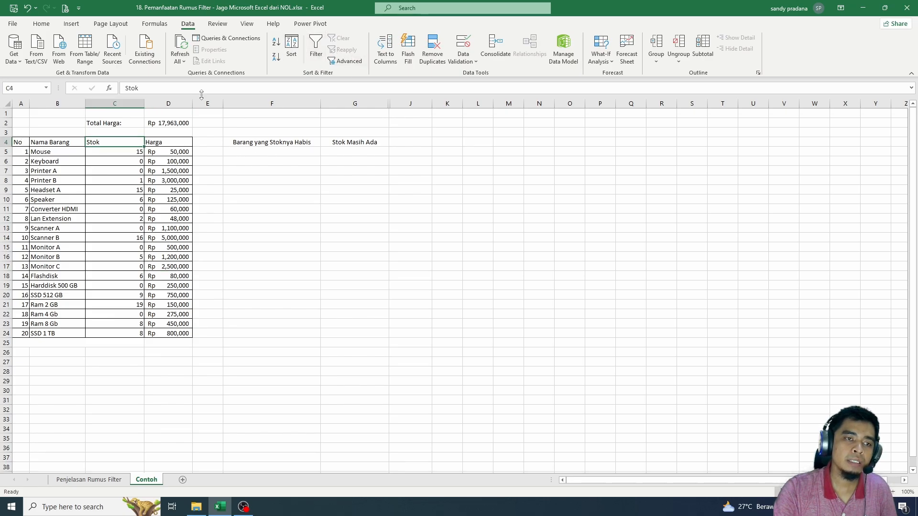
# Enter =FILTER(B5:B24;C5:C24<=0;) in F5 to list the names of the out-of-stock items.
pyautogui.click(245, 154)
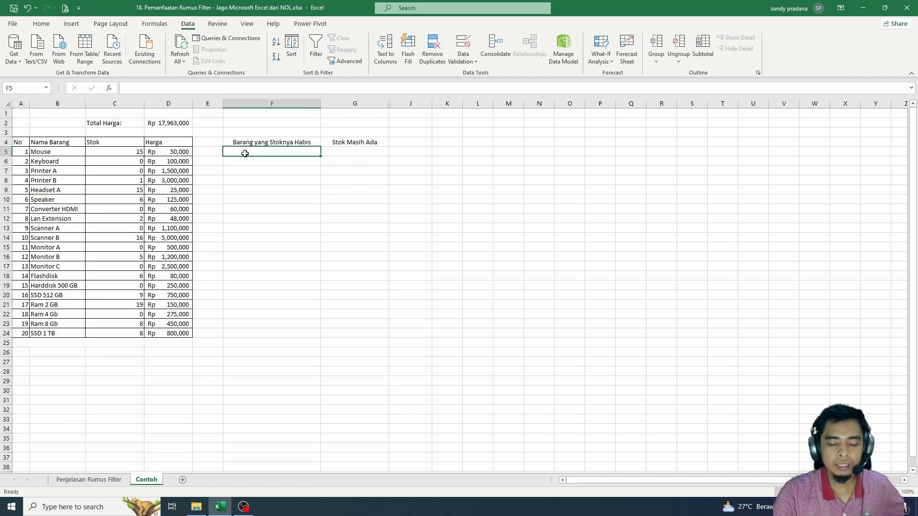
pyautogui.write('=FILTER')
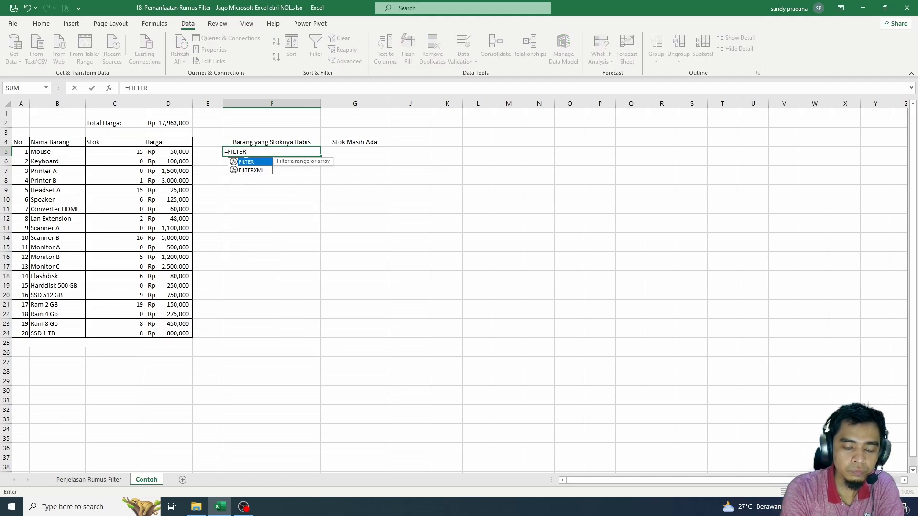
pyautogui.write('(')
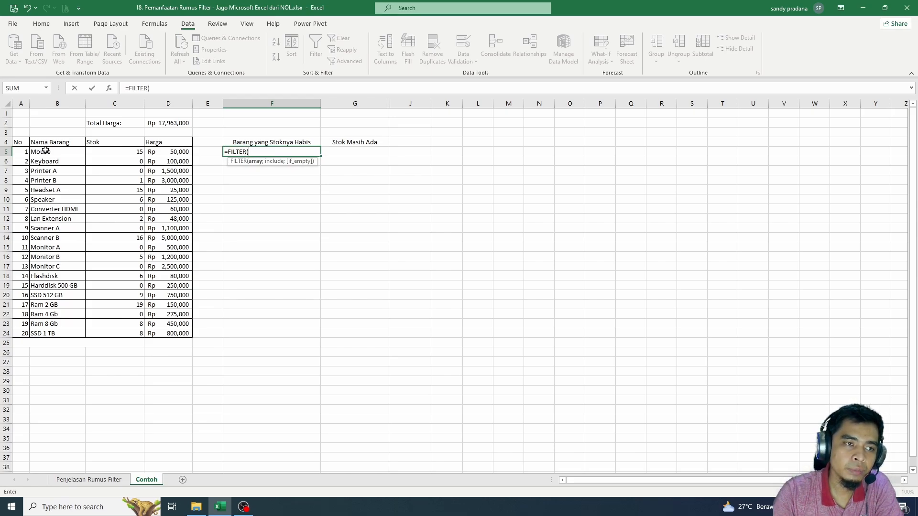
pyautogui.moveTo(45, 150); pyautogui.dragTo(54, 333)
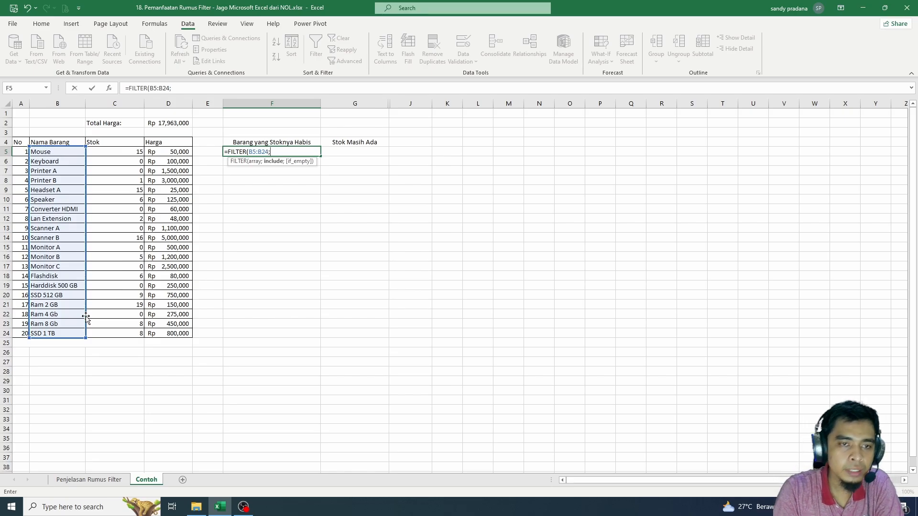
pyautogui.write(';')
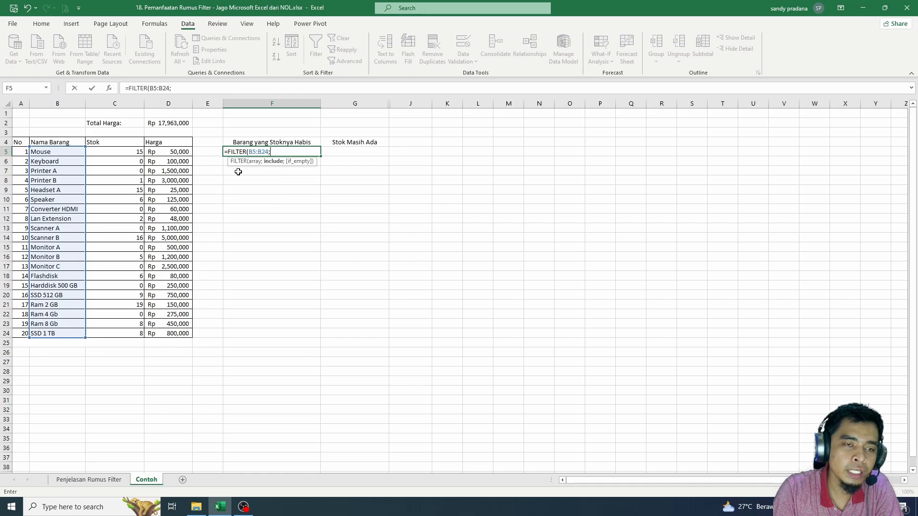
pyautogui.click(114, 151)
pyautogui.moveTo(115, 151); pyautogui.dragTo(115, 335)
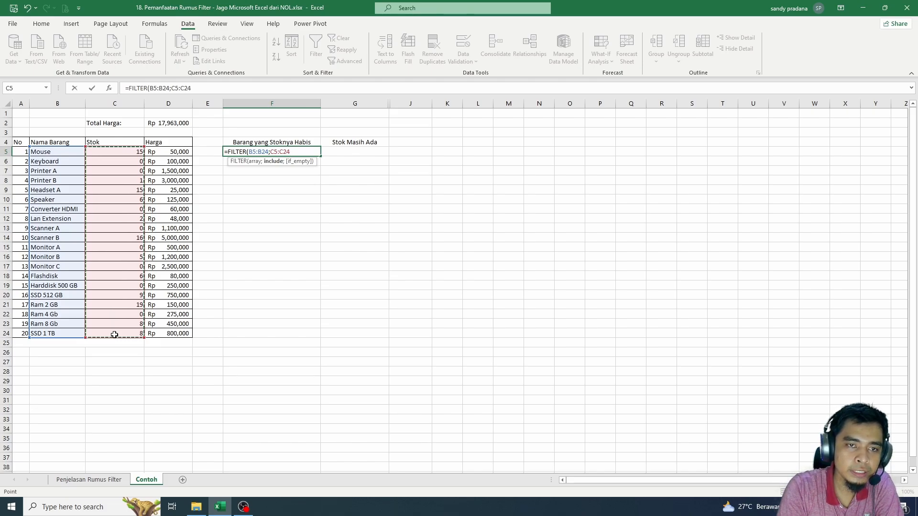
pyautogui.write('<=0')
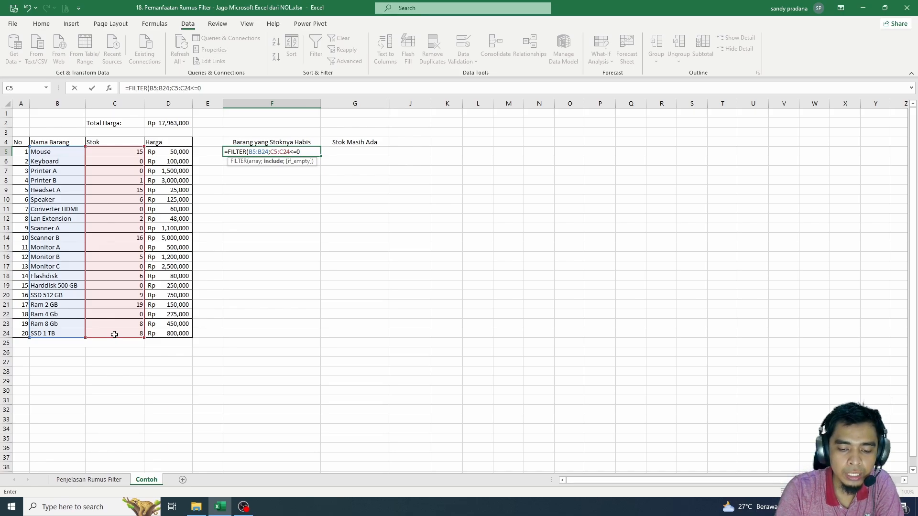
pyautogui.write(';')
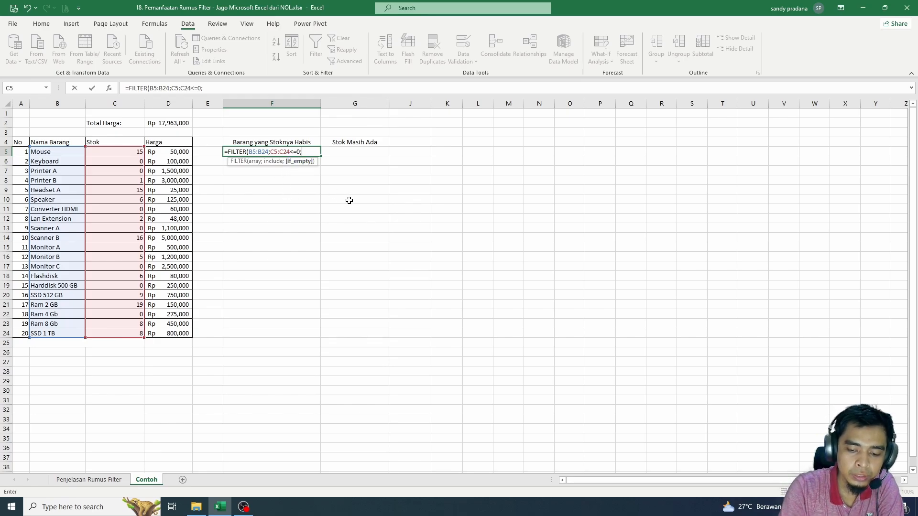
pyautogui.press('Return')
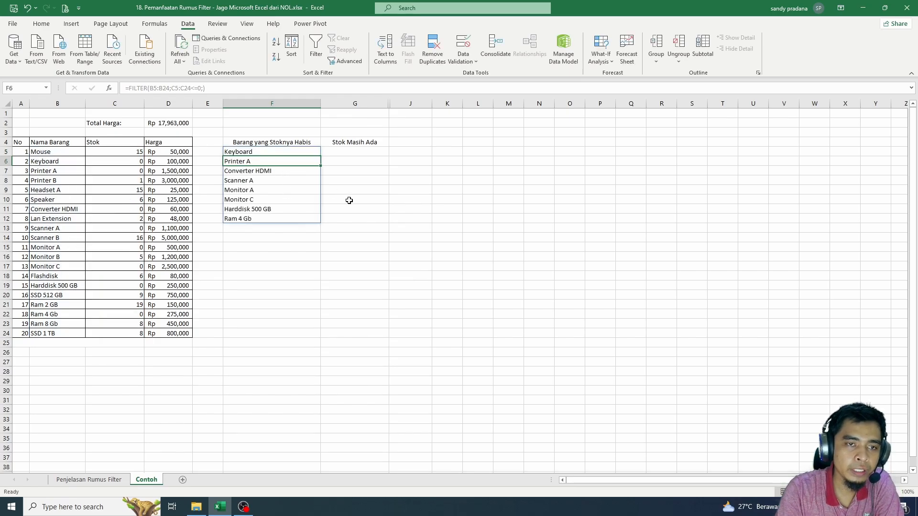
# Look over the list under Barang yang Stoknya Habis and narrow column F slightly.
pyautogui.moveTo(271, 152); pyautogui.dragTo(273, 221)
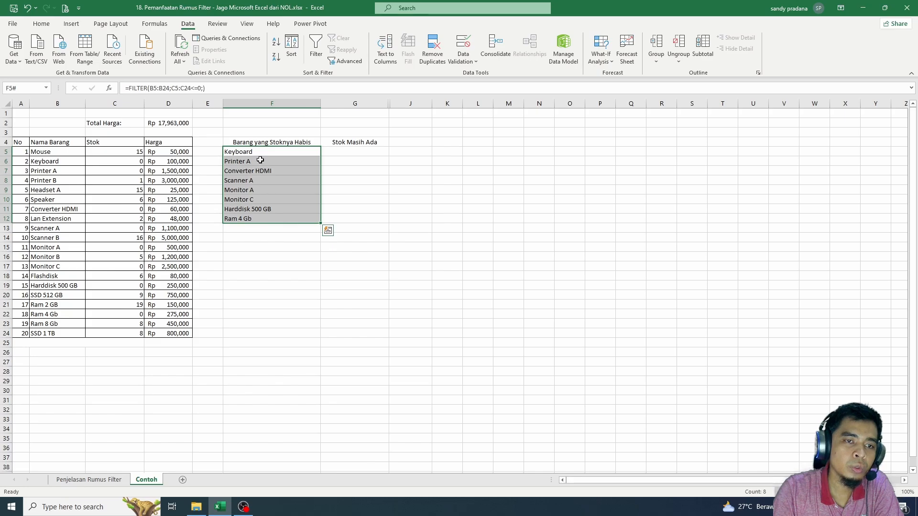
pyautogui.moveTo(266, 151); pyautogui.dragTo(267, 220)
pyautogui.moveTo(320, 103); pyautogui.dragTo(316, 103)
pyautogui.moveTo(269, 276); pyautogui.dragTo(286, 302)
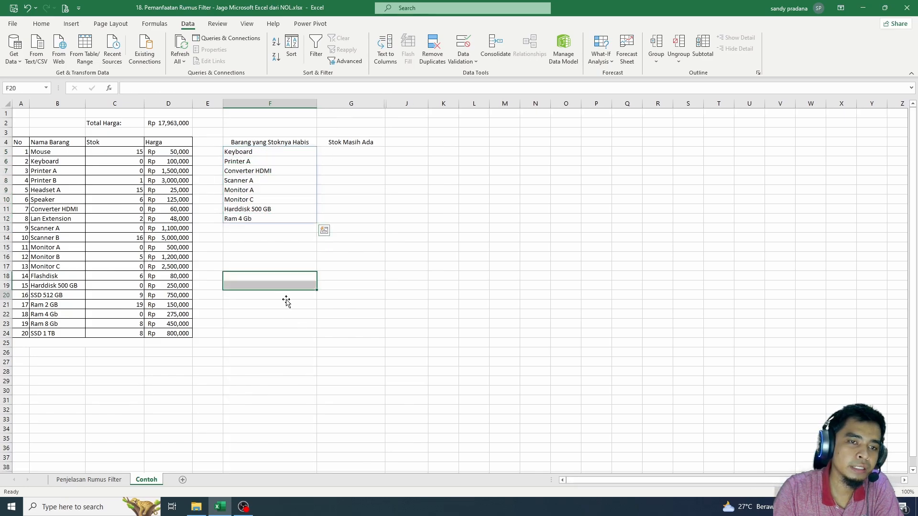
# Fill the stock value 15 down C5:C24, check how the FILTER formula in F5 responds, and undo the fill.
pyautogui.click(265, 151)
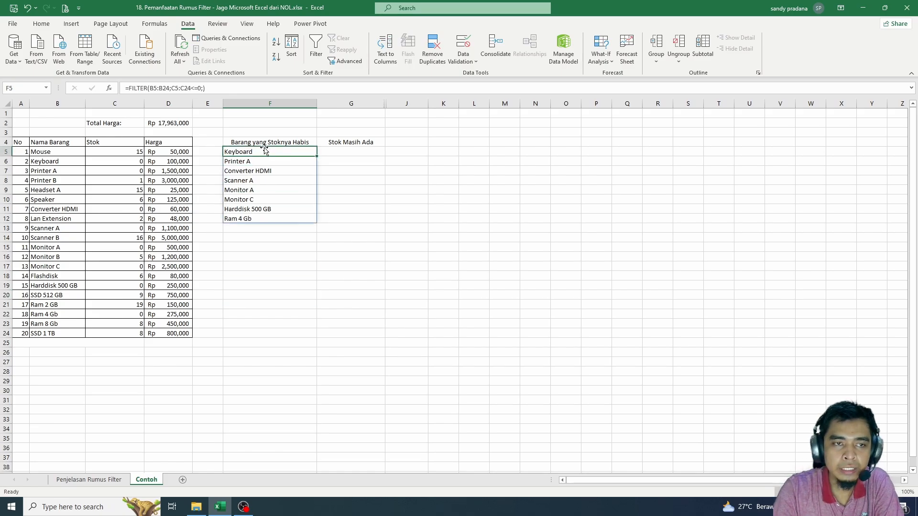
pyautogui.click(201, 88)
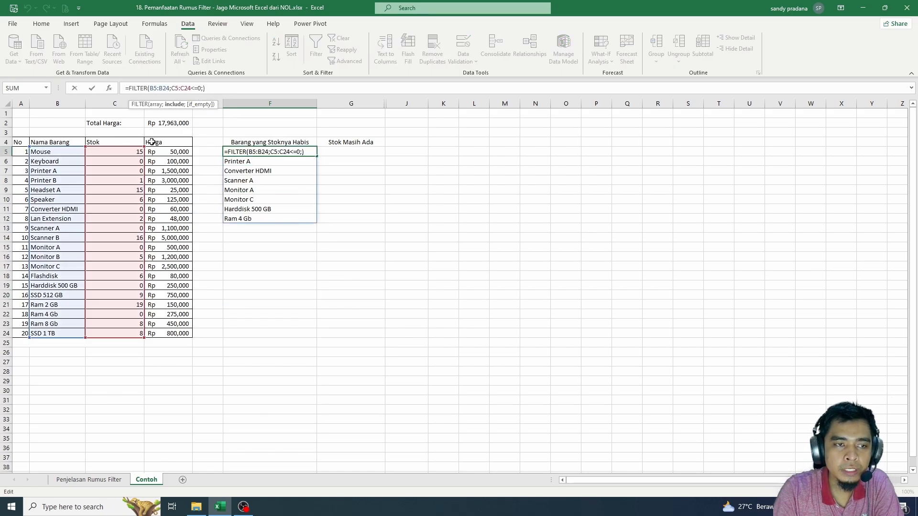
pyautogui.click(136, 152)
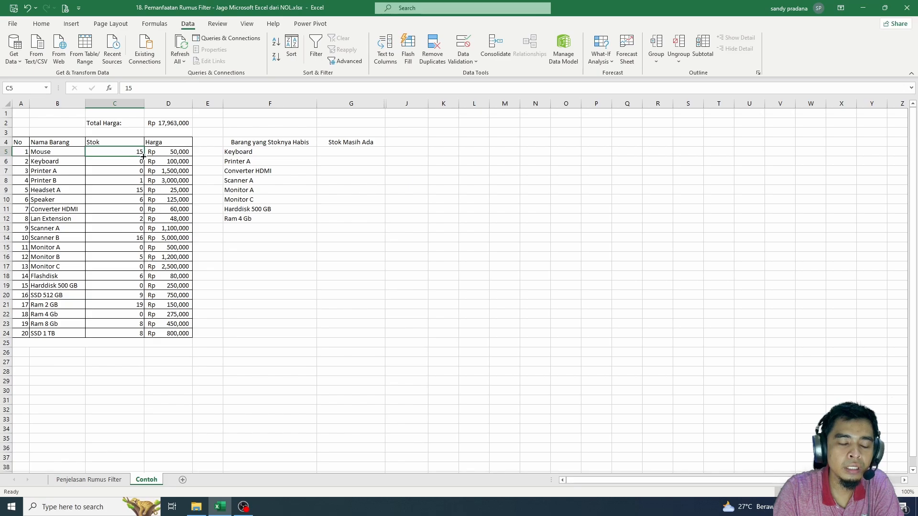
pyautogui.moveTo(145, 156); pyautogui.dragTo(133, 337)
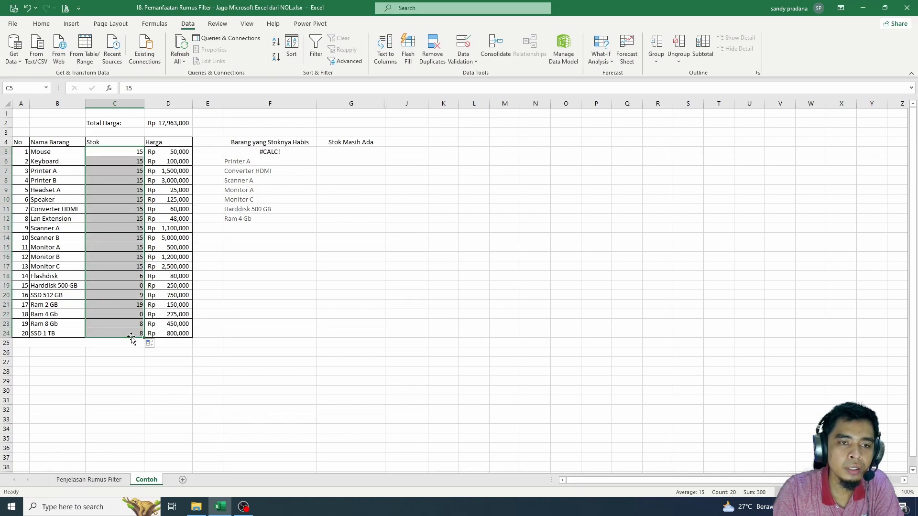
pyautogui.click(291, 153)
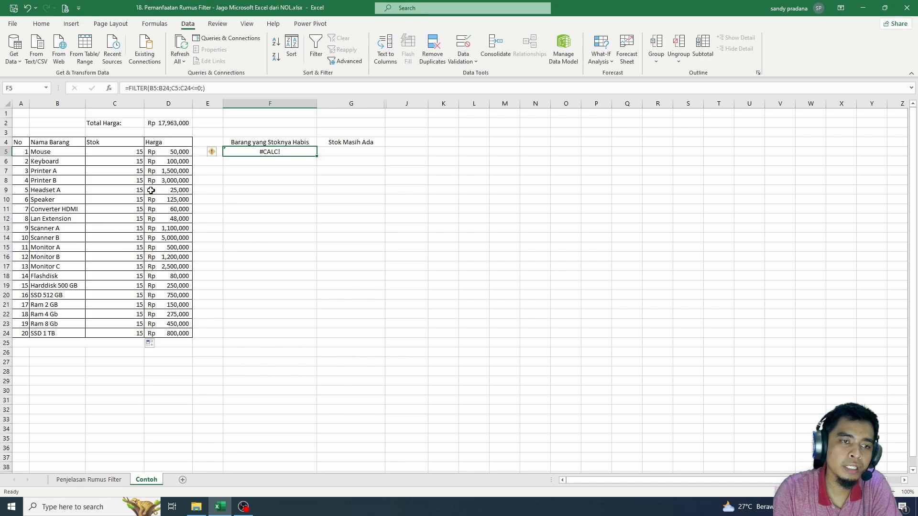
pyautogui.click(133, 185)
pyautogui.hotkey('ctrl', 'z')
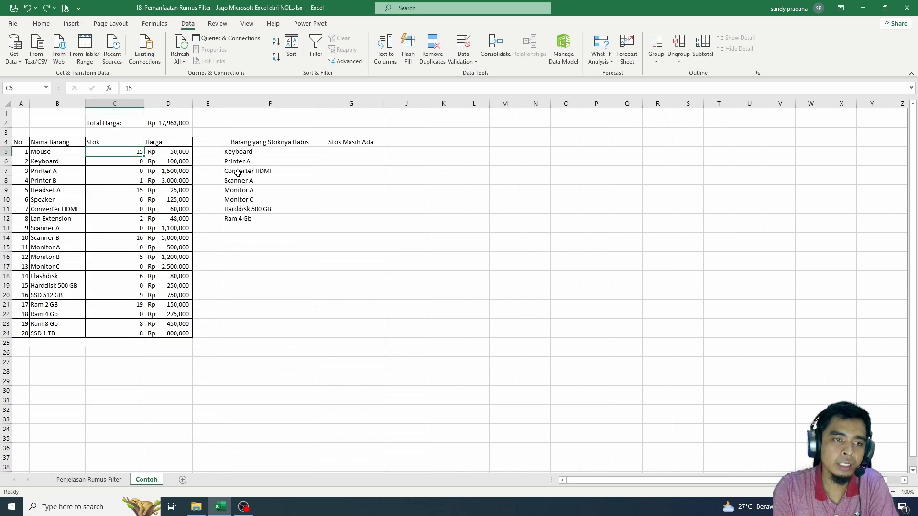
# Add "Data tidak ditemukan" as the if_empty argument of the FILTER formula in F5.
pyautogui.click(266, 150)
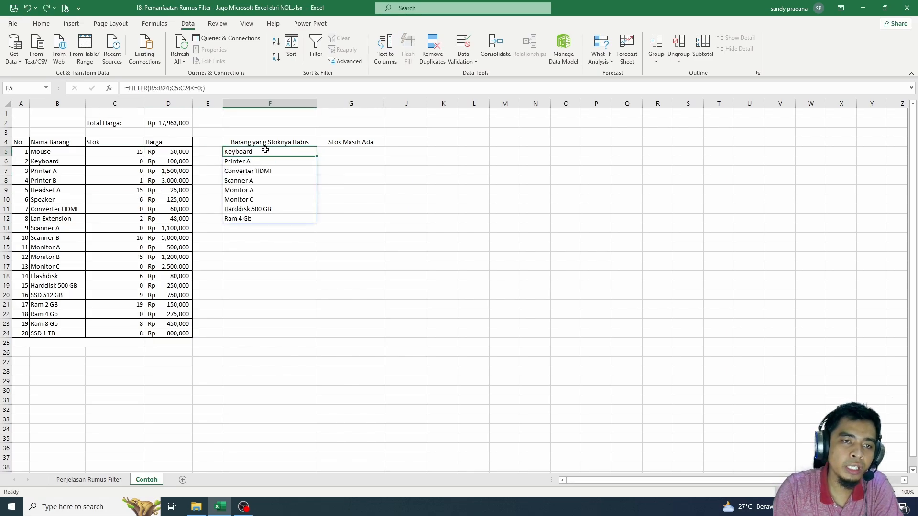
pyautogui.click(203, 88)
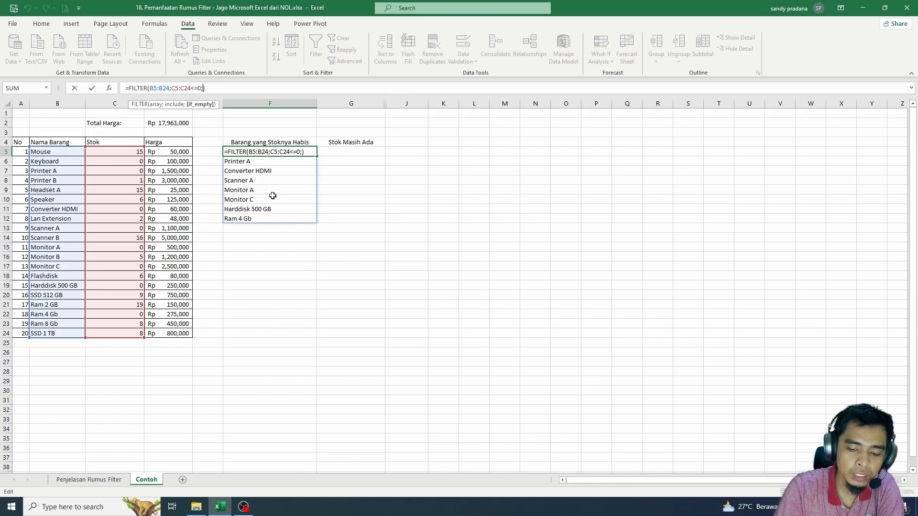
pyautogui.write(';""')
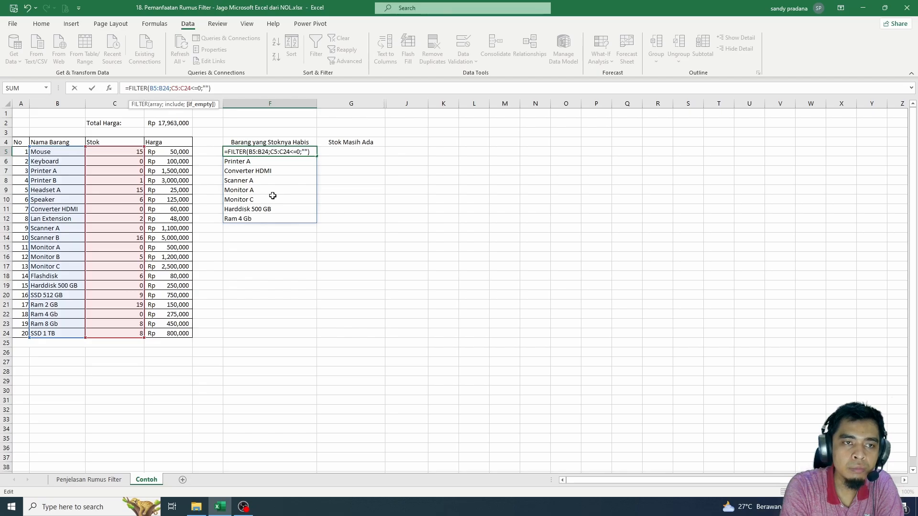
pyautogui.write('D')
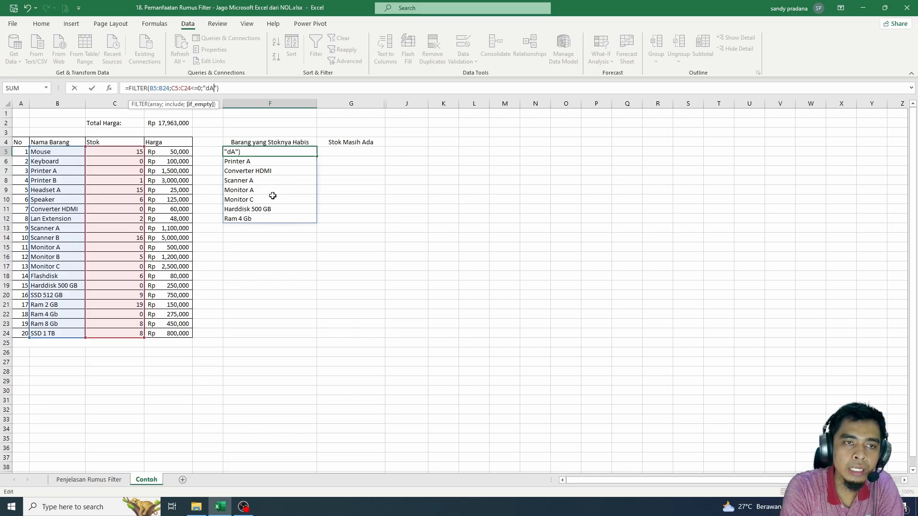
pyautogui.write('ata tidak d')
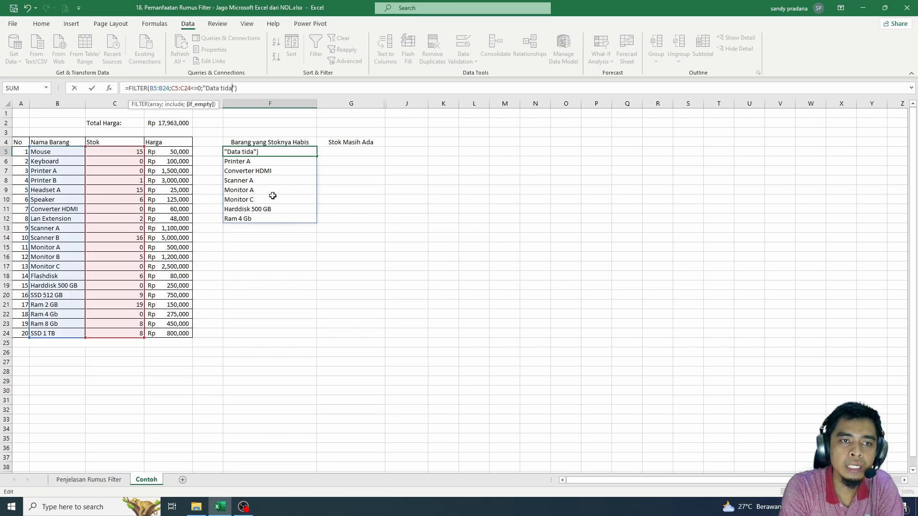
pyautogui.write('itemukan')
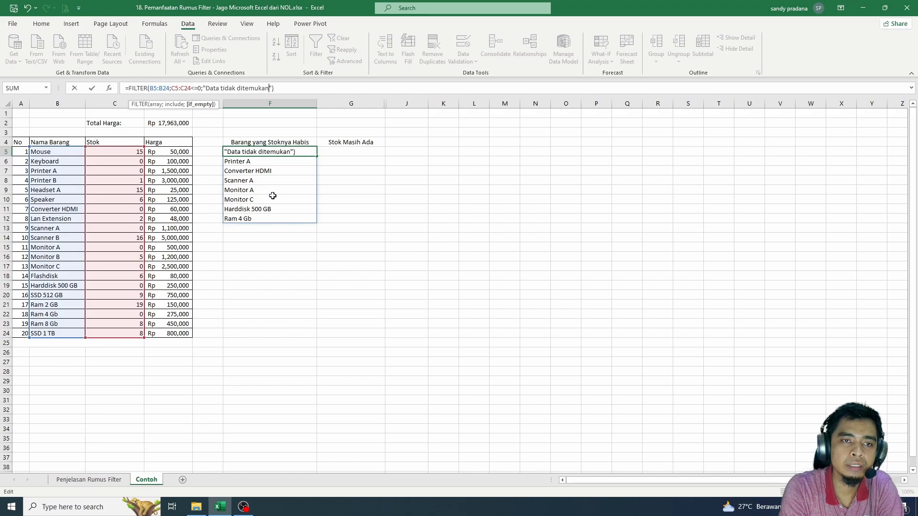
pyautogui.press('Return')
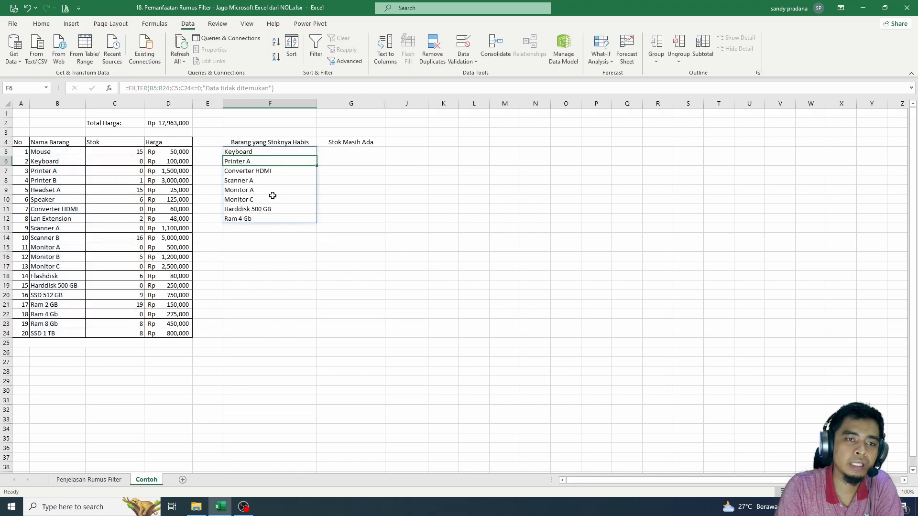
# Test the if_empty text in F5 by copying 15 from C5 through C24, and undo the change.
pyautogui.click(139, 152)
pyautogui.moveTo(144, 156); pyautogui.dragTo(143, 336)
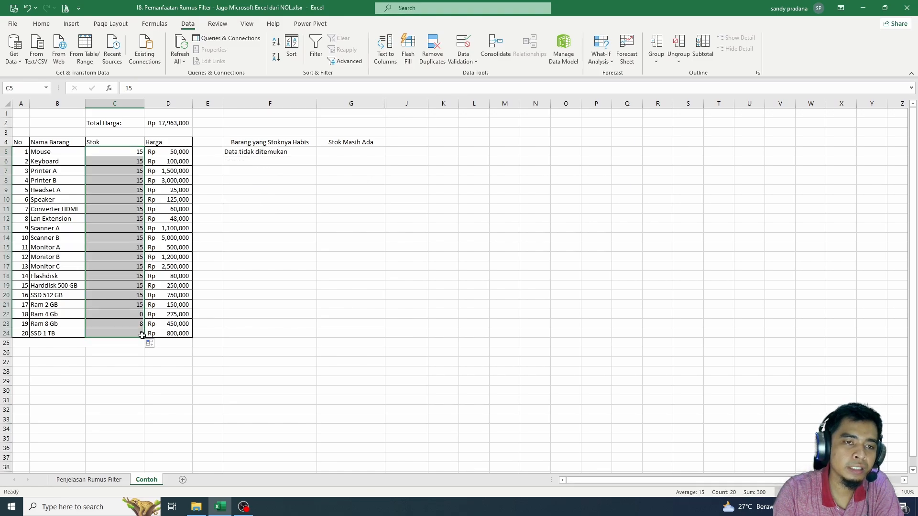
pyautogui.click(283, 153)
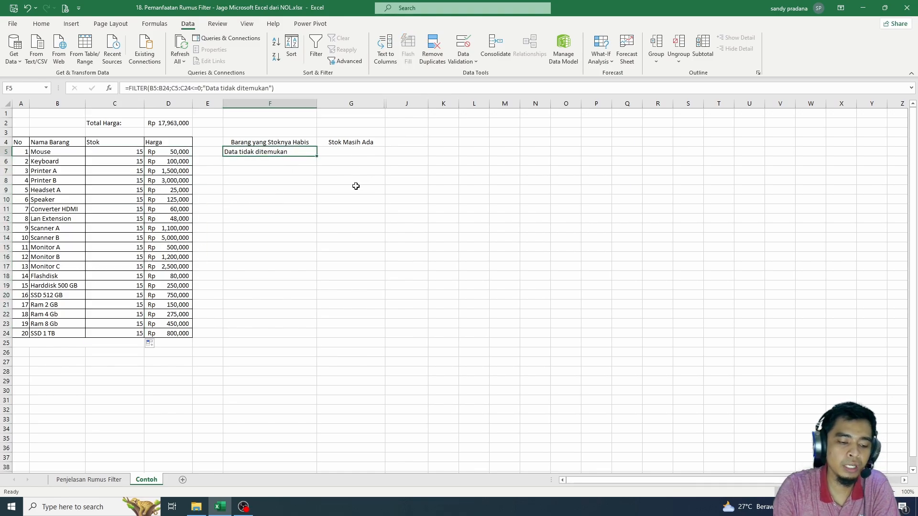
pyautogui.hotkey('ctrl', 'z')
pyautogui.click(272, 189)
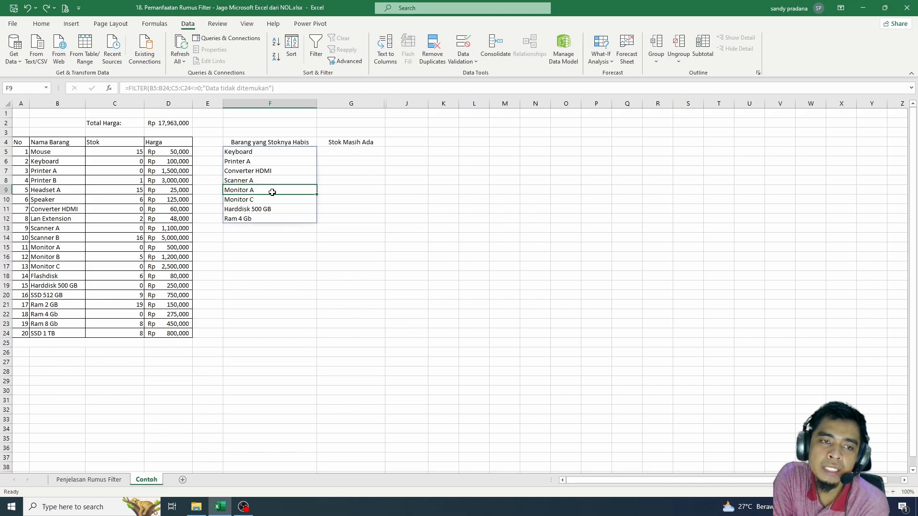
# Inspect the formula behind the cells of the out-of-stock list and try to delete the entry in F6.
pyautogui.click(264, 153)
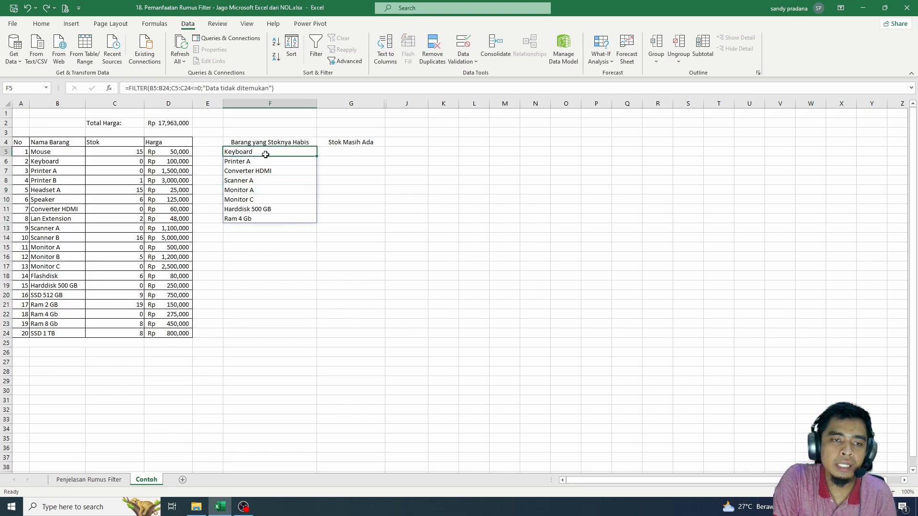
pyautogui.click(266, 163)
pyautogui.click(265, 199)
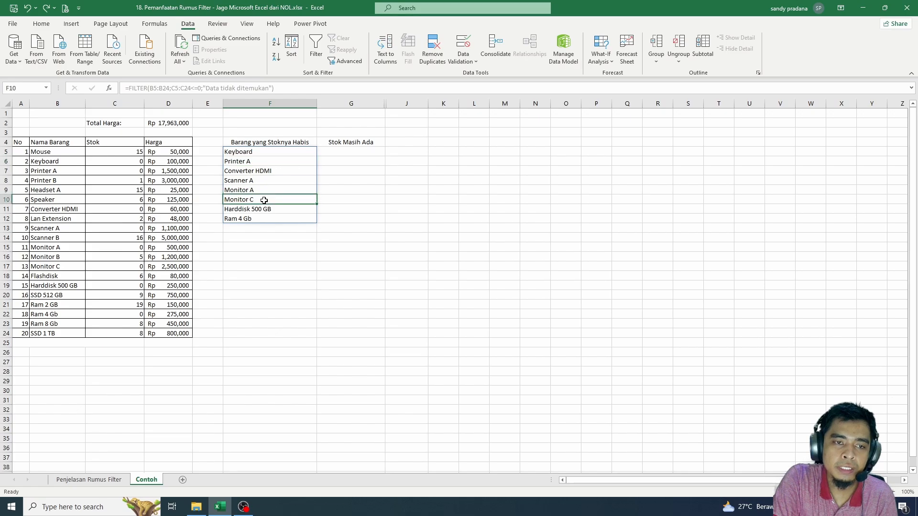
pyautogui.click(257, 163)
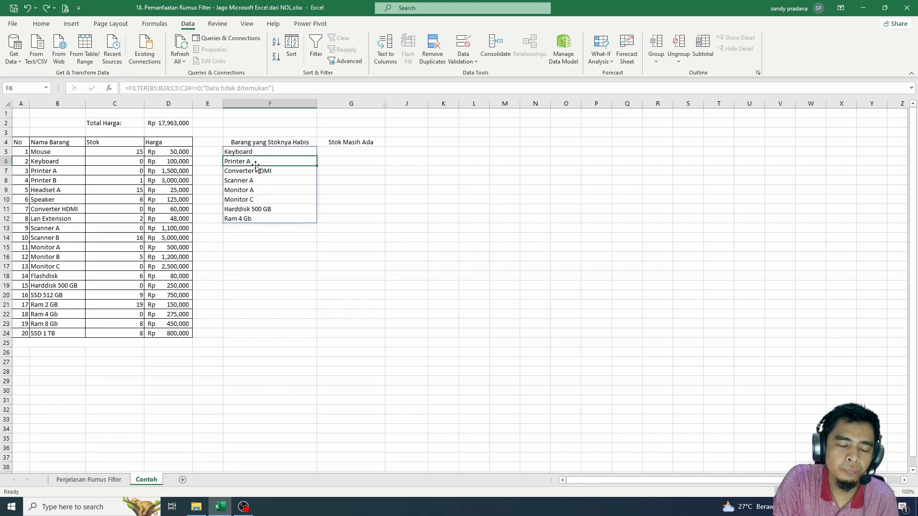
pyautogui.moveTo(259, 161); pyautogui.dragTo(265, 217)
pyautogui.click(257, 163)
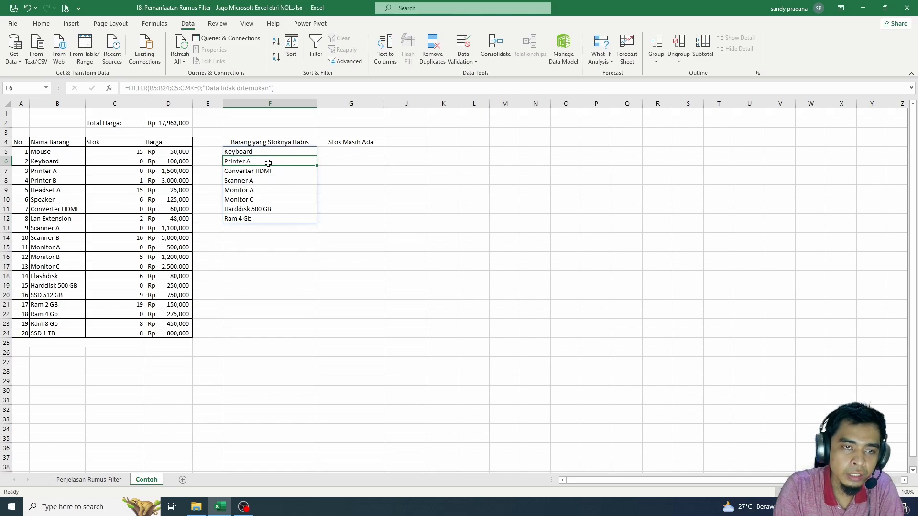
pyautogui.press('BackSpace')
pyautogui.press('Return')
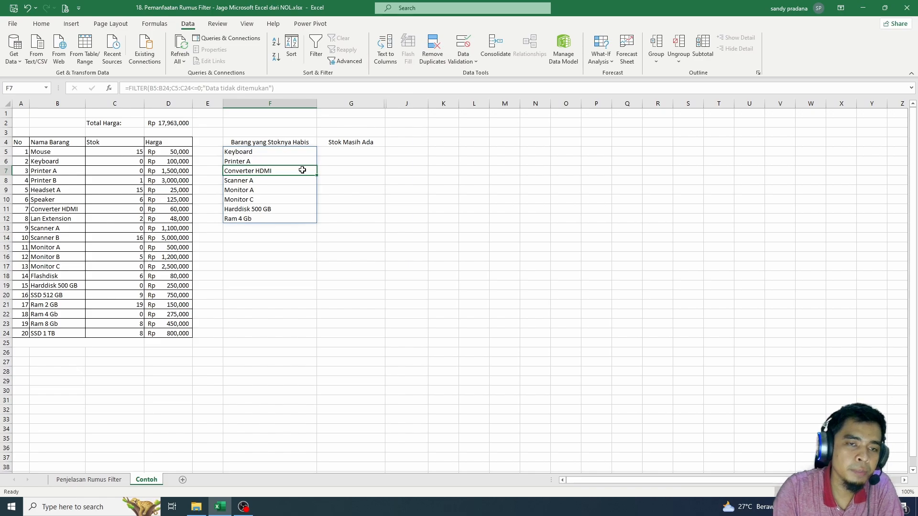
# Review the formula in F5 and its spilled cells, overwrite F11 with f, and clear that cell again.
pyautogui.click(268, 200)
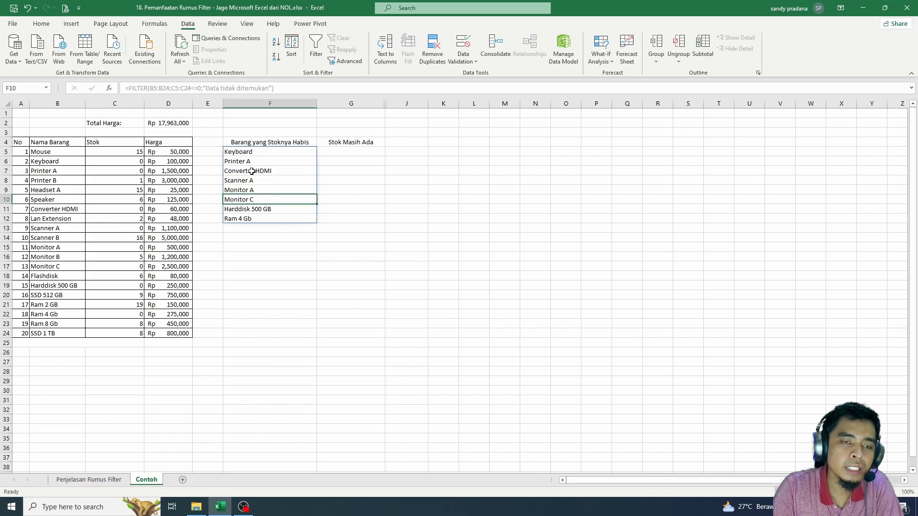
pyautogui.click(272, 152)
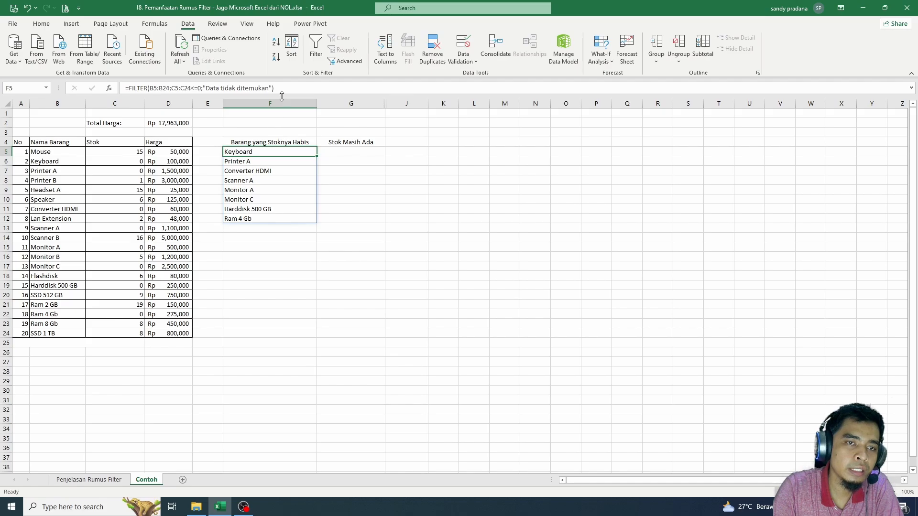
pyautogui.click(263, 196)
pyautogui.moveTo(251, 162); pyautogui.dragTo(260, 219)
pyautogui.click(266, 198)
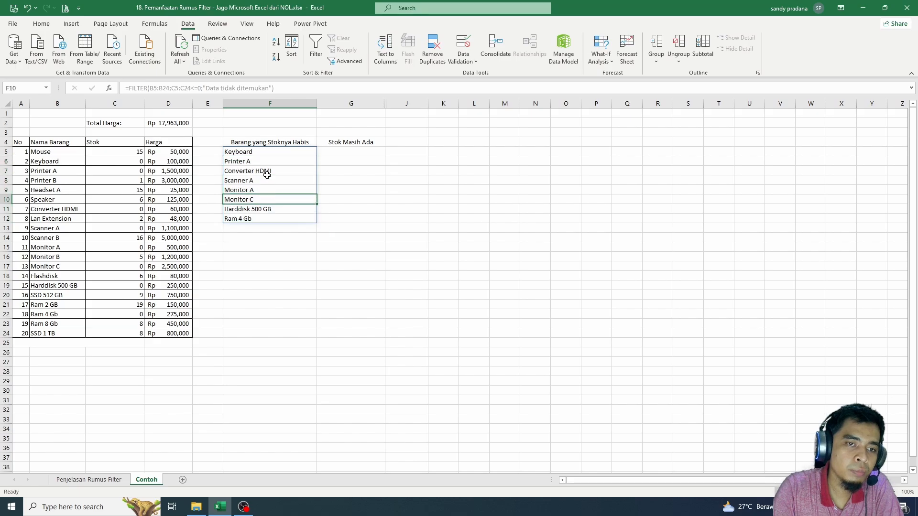
pyautogui.moveTo(266, 175); pyautogui.dragTo(271, 201)
pyautogui.click(264, 209)
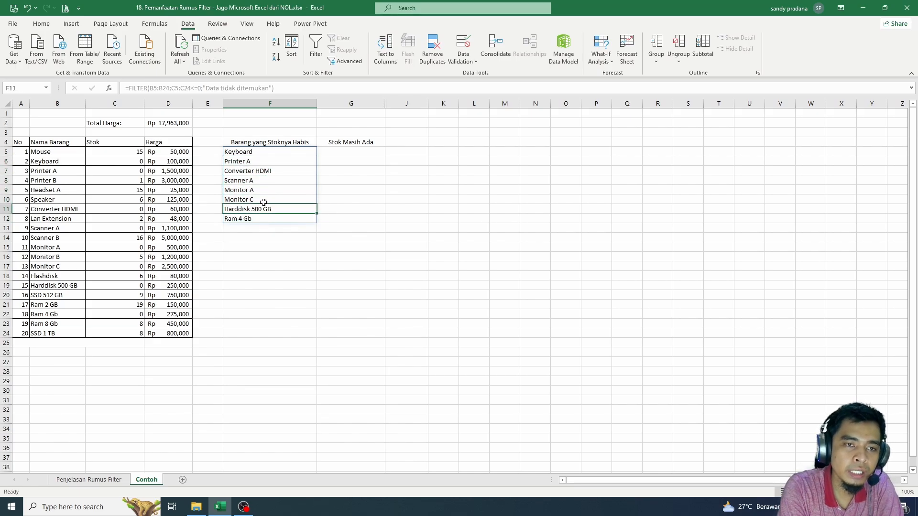
pyautogui.write('f')
pyautogui.press('Return')
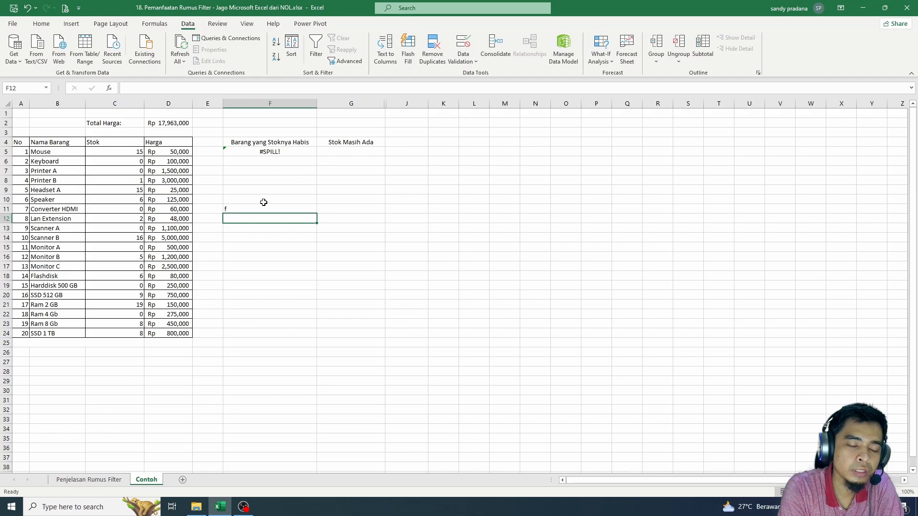
pyautogui.press('Up')
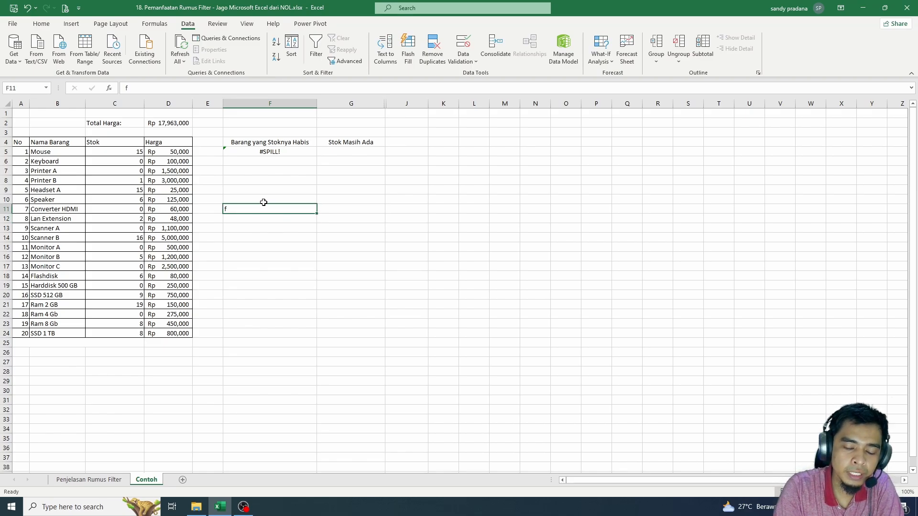
pyautogui.press('Delete')
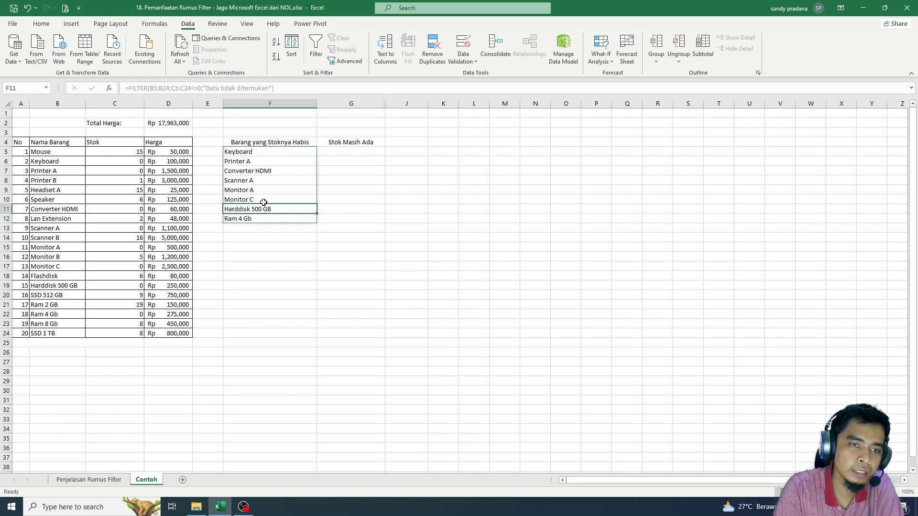
# Start a FILTER formula in G5 with B5:B24 as the array and C5:C24>0 as the include condition.
pyautogui.click(365, 177)
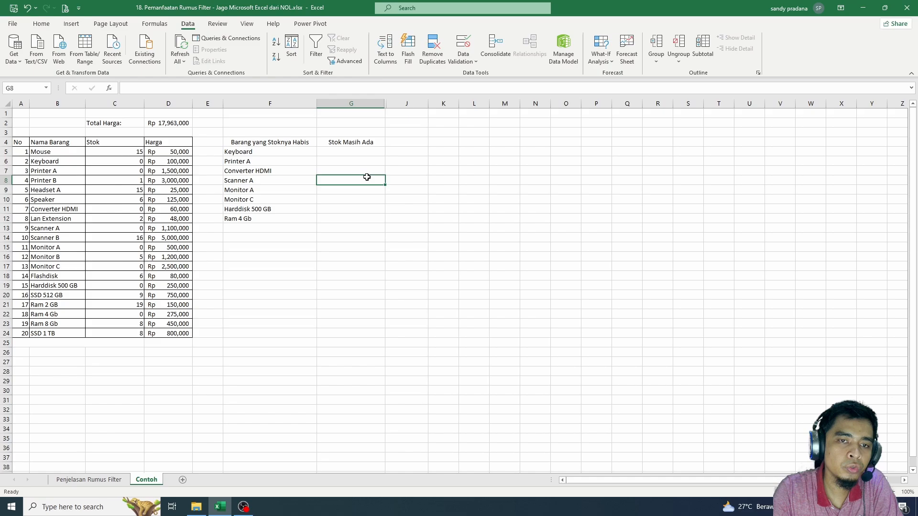
pyautogui.click(359, 152)
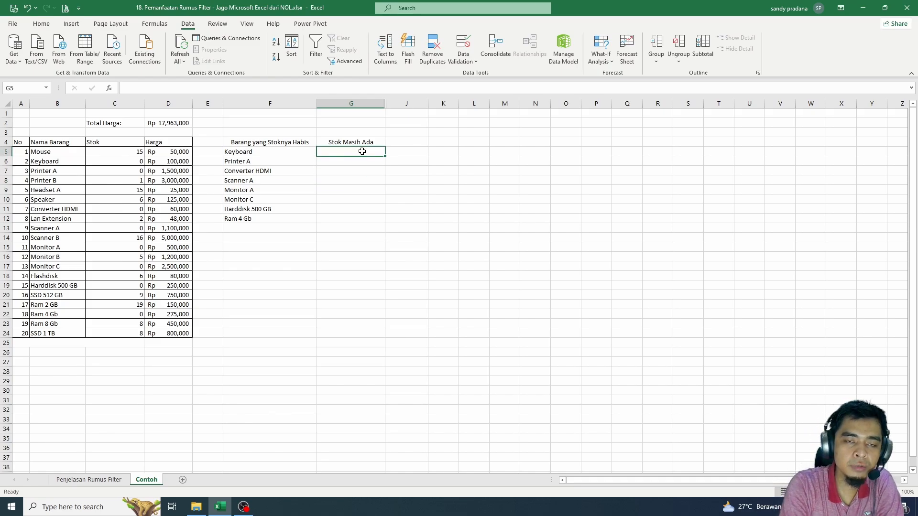
pyautogui.write('=f')
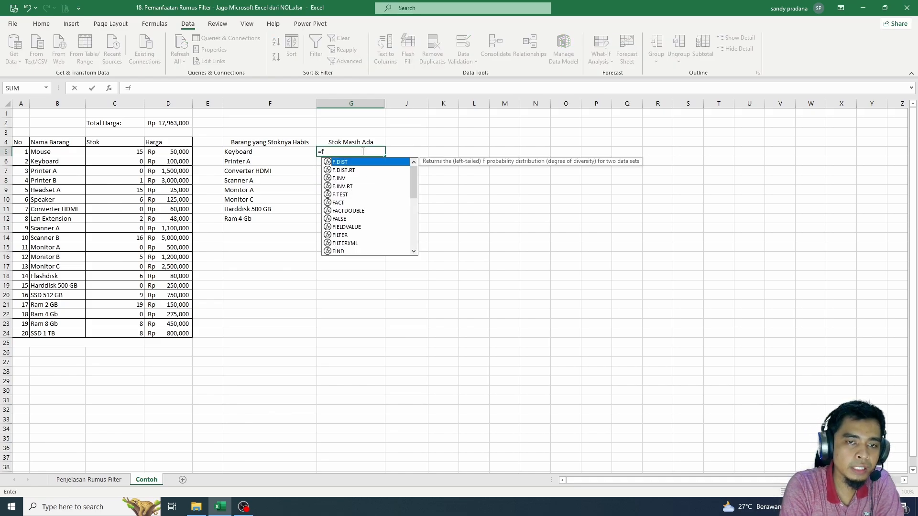
pyautogui.write('ILTER')
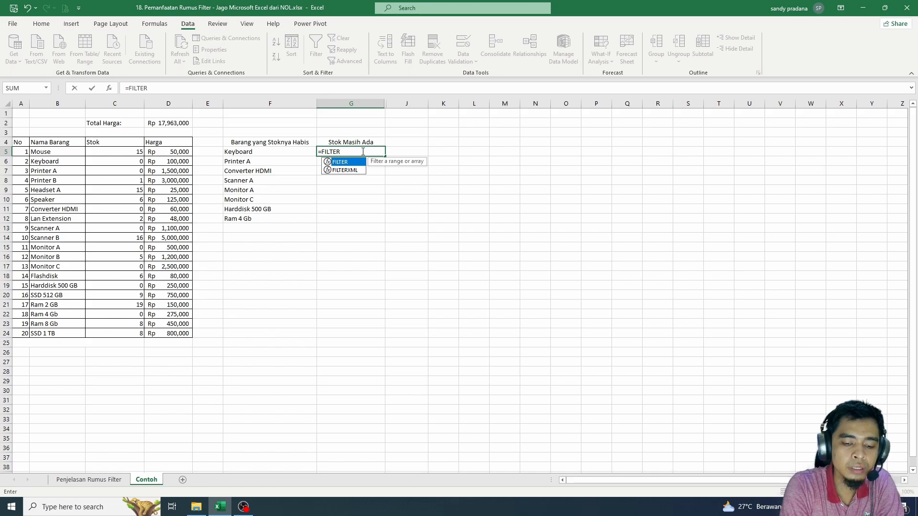
pyautogui.write('(')
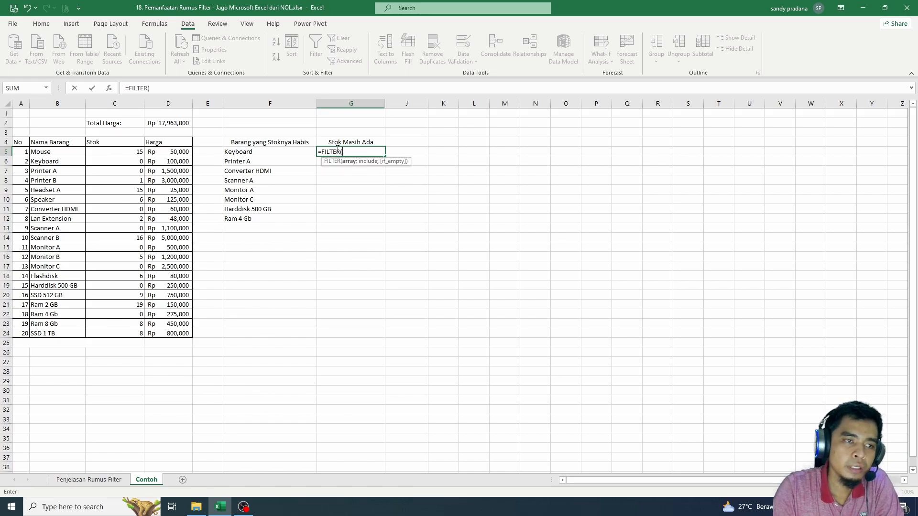
pyautogui.moveTo(43, 152); pyautogui.dragTo(56, 331)
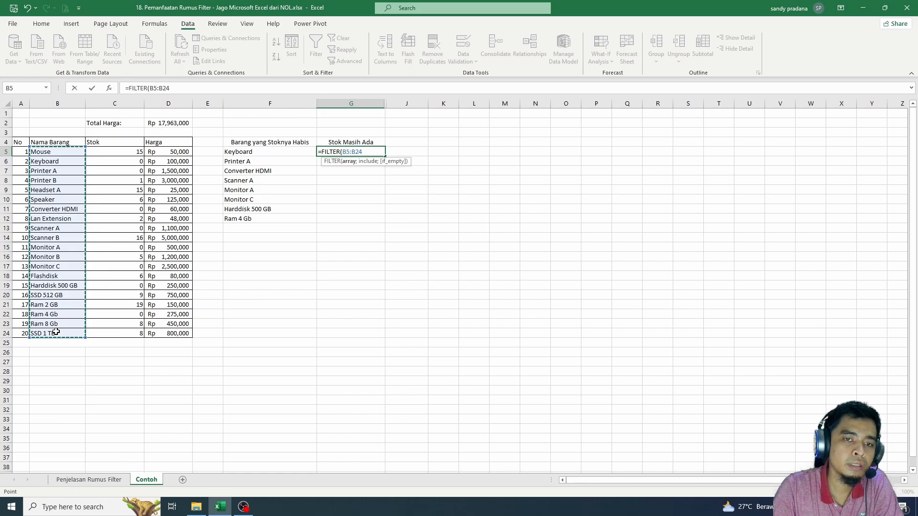
pyautogui.write(';')
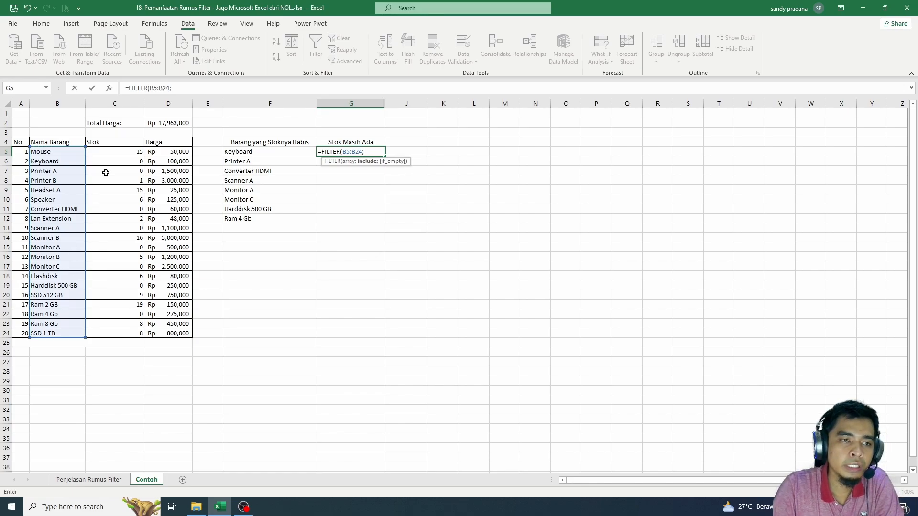
pyautogui.moveTo(117, 152); pyautogui.dragTo(106, 333)
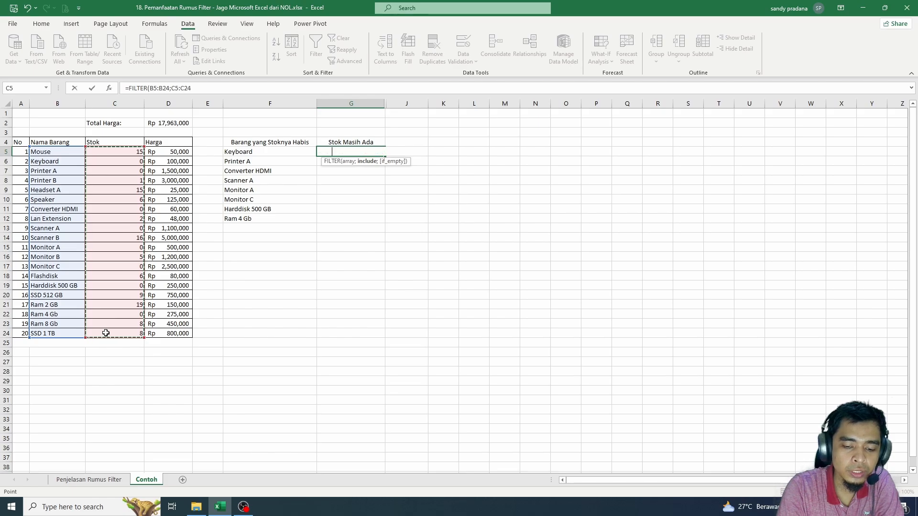
pyautogui.write('>0;')
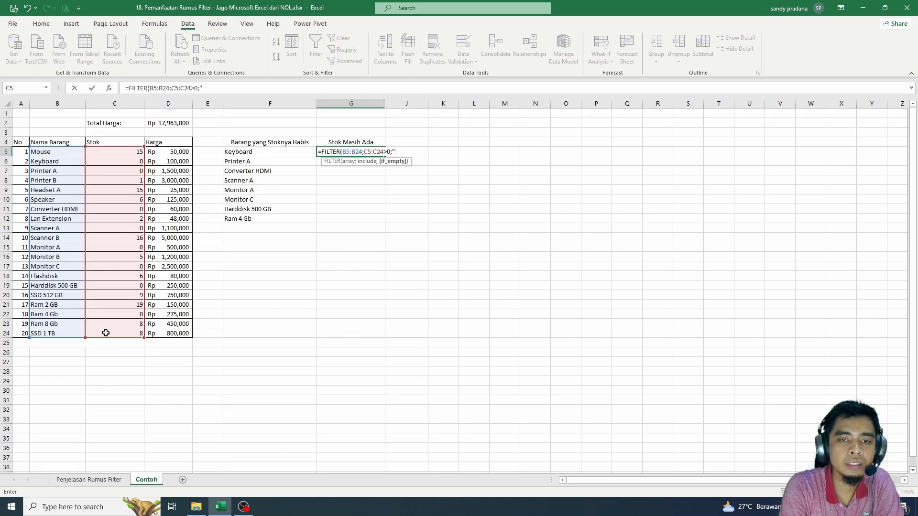
# Add "Data tidak ditemukan" as the if_empty argument of the G5 formula and enter it.
pyautogui.write('"dAT')
pyautogui.press('BackSpace')
pyautogui.press('BackSpace')
pyautogui.press('BackSpace')
pyautogui.write('Dat')
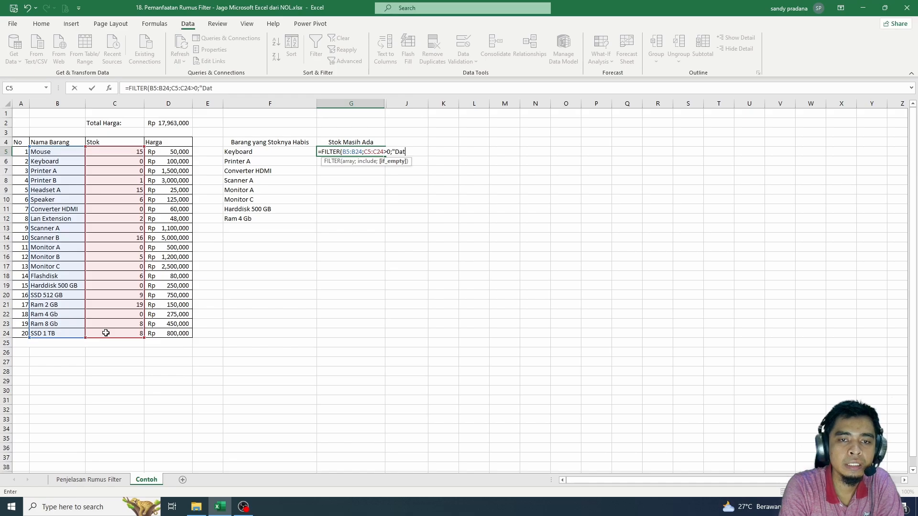
pyautogui.write('a tidak dte')
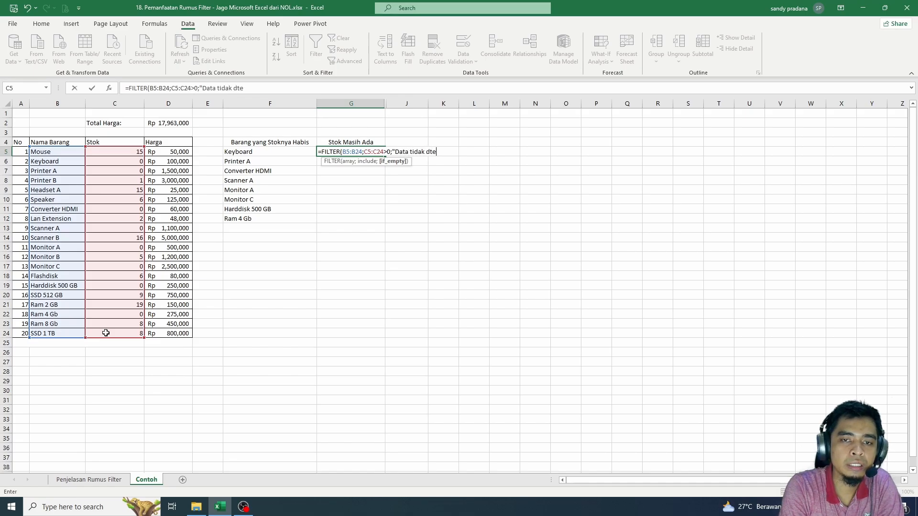
pyautogui.press('BackSpace')
pyautogui.press('BackSpace')
pyautogui.write('itemukan')
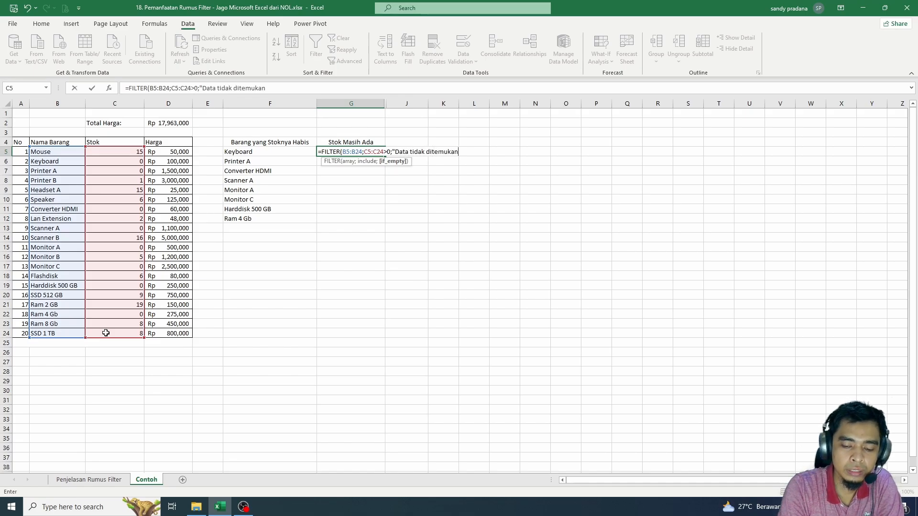
pyautogui.write('")')
pyautogui.press('Return')
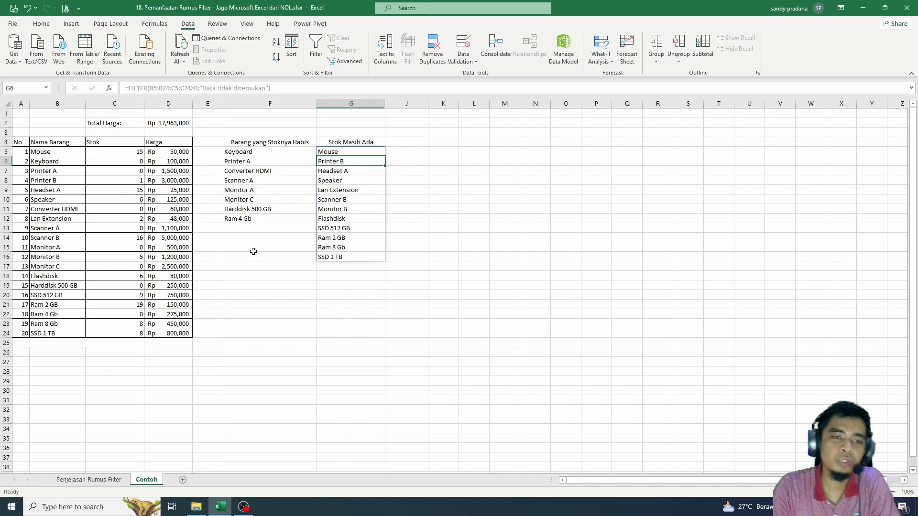
# Set the stock of Keyboard in C6 and Printer A in C7 to 5.
pyautogui.click(127, 160)
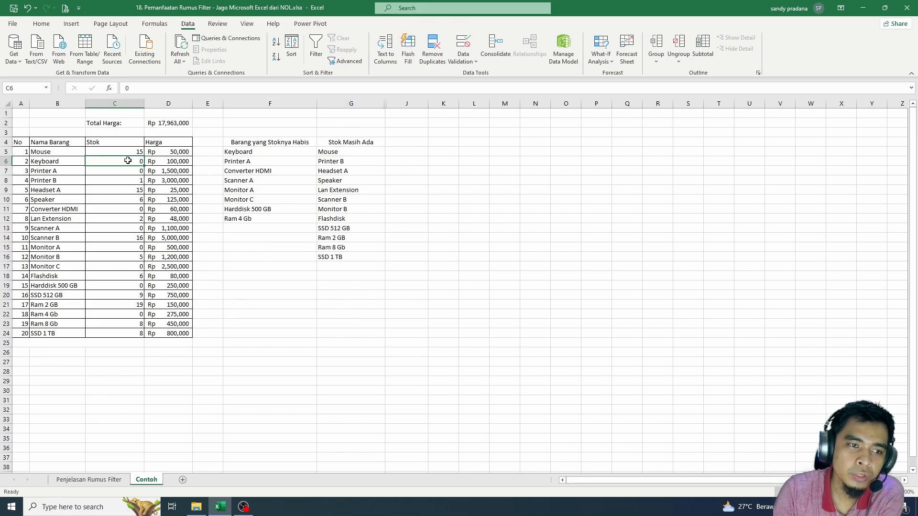
pyautogui.write('5')
pyautogui.press('Return')
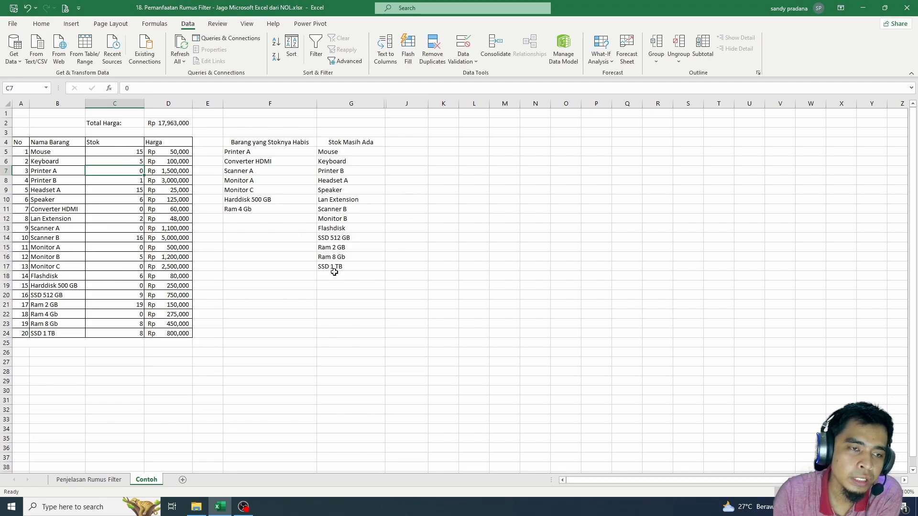
pyautogui.write('5')
pyautogui.press('Return')
# Set every nonzero stock value from Printer B in C8 down to SSD 1 TB in C24 to 0.
pyautogui.write('0')
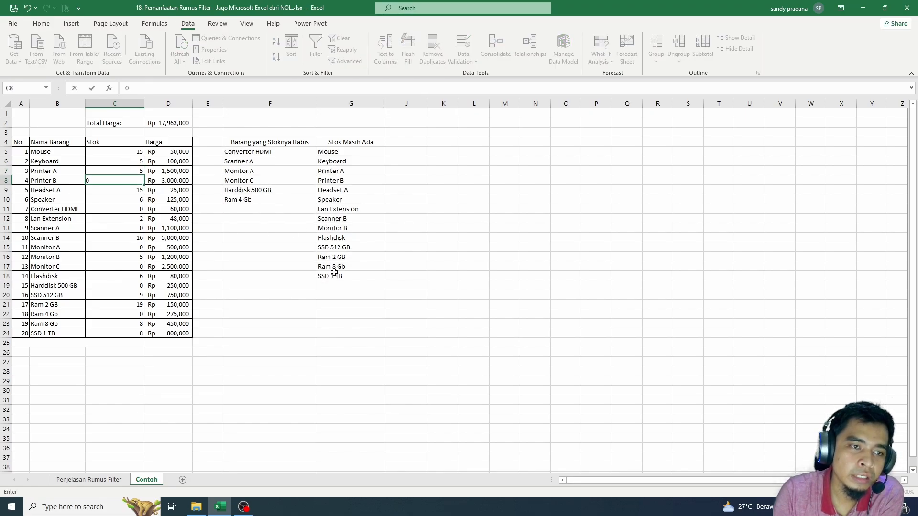
pyautogui.press('Return')
pyautogui.write('0')
pyautogui.press('Return')
pyautogui.write('0')
pyautogui.press('Return')
pyautogui.press('Return')
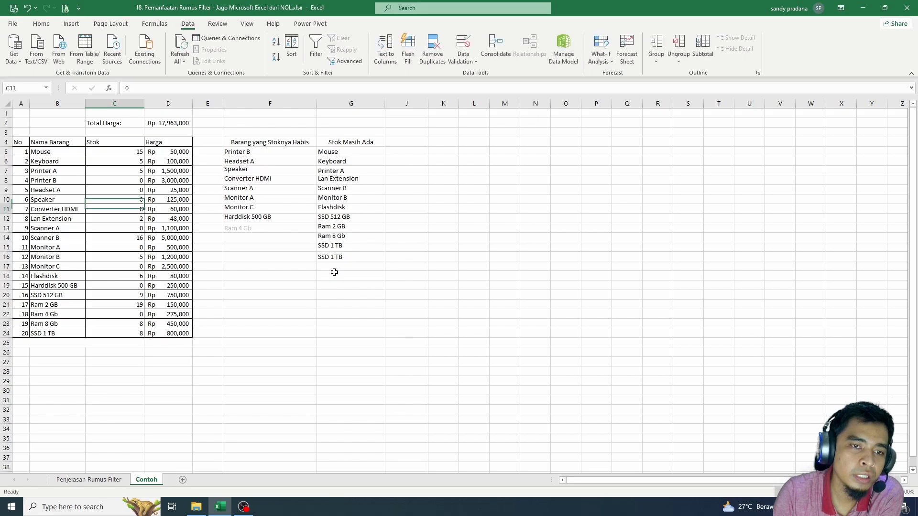
pyautogui.write('0')
pyautogui.press('Return')
pyautogui.press('Return')
pyautogui.write('0')
pyautogui.press('Return')
pyautogui.press('Return')
pyautogui.write('0')
pyautogui.press('Return')
pyautogui.press('Return')
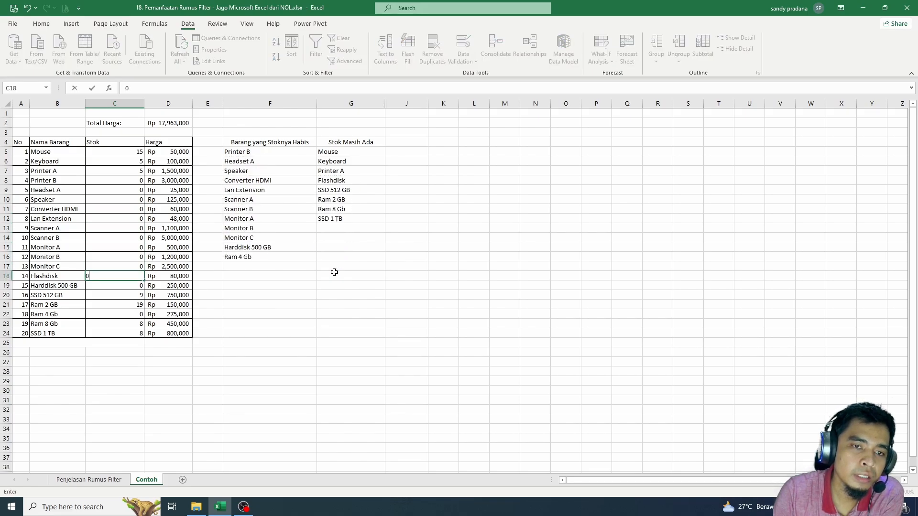
pyautogui.write('0')
pyautogui.press('Return')
pyautogui.press('Return')
pyautogui.write('0')
pyautogui.press('Return')
pyautogui.write('0')
pyautogui.press('Return')
pyautogui.write('0')
pyautogui.press('Return')
pyautogui.write('0')
pyautogui.press('Return')
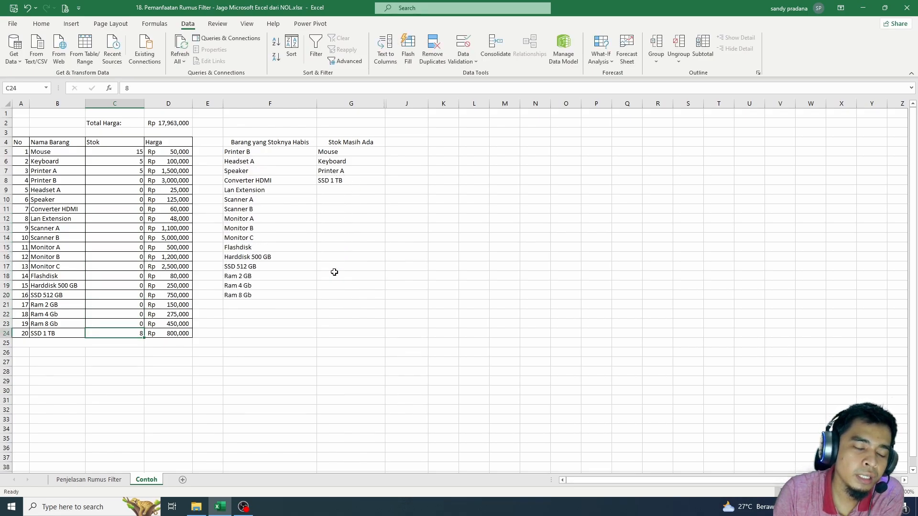
pyautogui.write('0')
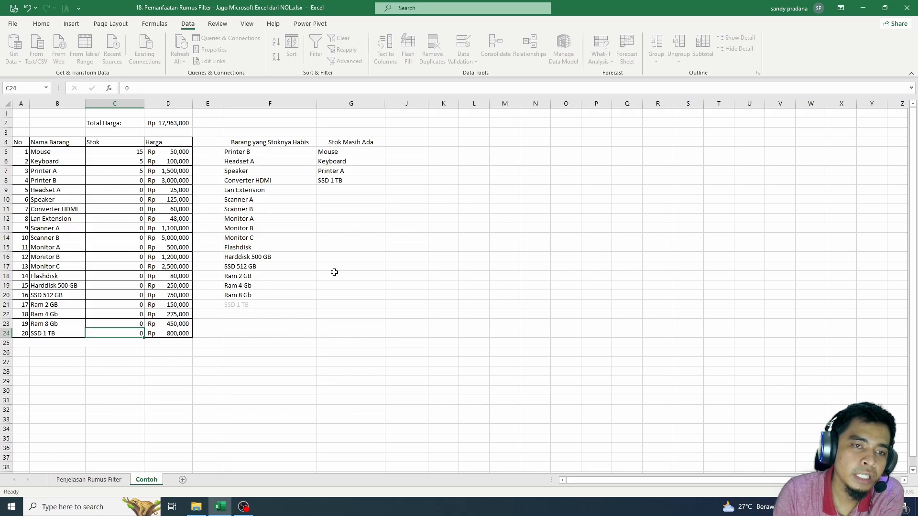
# Set the stock of Mouse in C5 to 0 and cancel the same entry for Keyboard in C6.
pyautogui.press('Up')
pyautogui.press('Up')
pyautogui.press('Up')
pyautogui.press('Up')
pyautogui.press('Up')
pyautogui.press('Up')
pyautogui.press('Up')
pyautogui.press('Up')
pyautogui.press('Up')
pyautogui.press('Up')
pyautogui.press('Up')
pyautogui.press('Up')
pyautogui.press('Up')
pyautogui.press('Up')
pyautogui.press('Up')
pyautogui.press('Up')
pyautogui.press('Up')
pyautogui.press('Up')
pyautogui.press('Up')
pyautogui.press('Up')
pyautogui.press('Up')
pyautogui.press('Down')
pyautogui.press('Down')
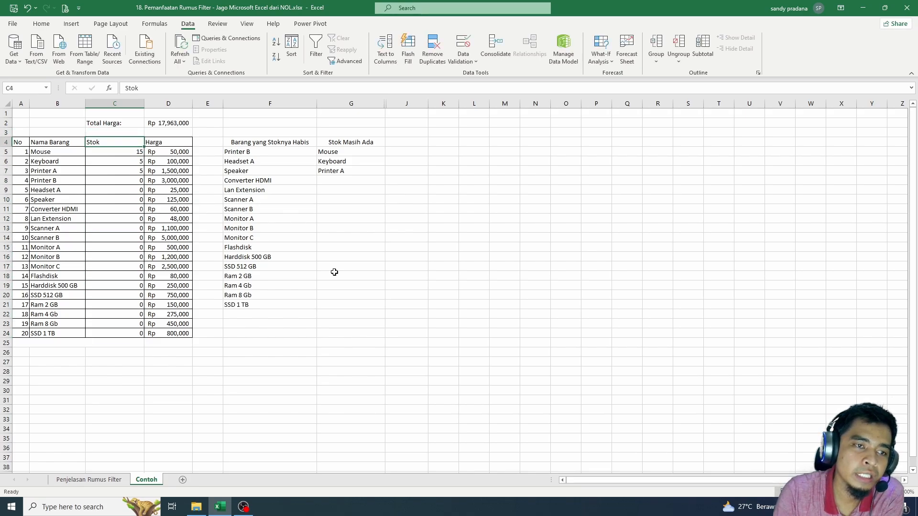
pyautogui.write('0')
pyautogui.press('Return')
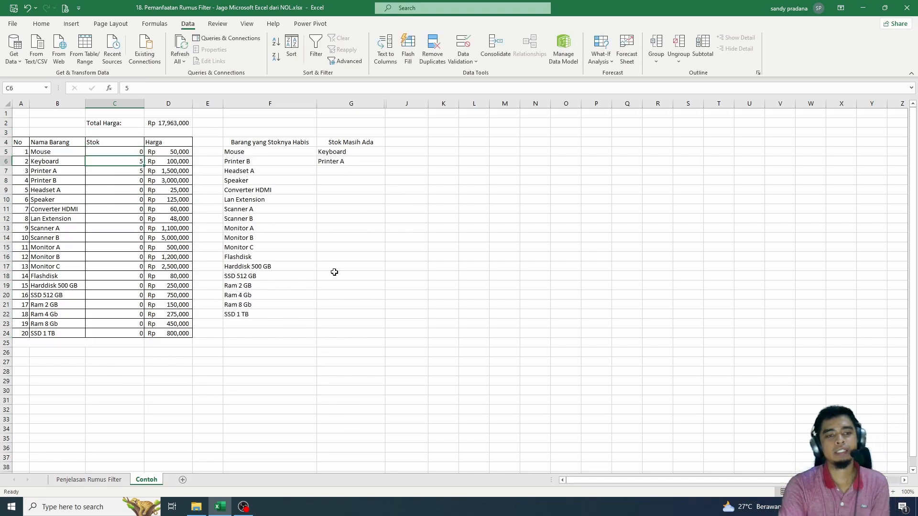
pyautogui.write('0')
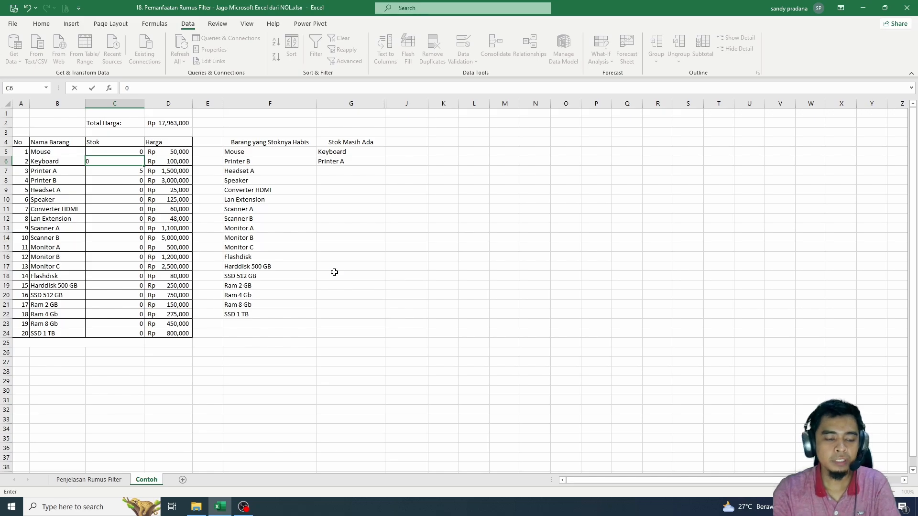
pyautogui.press('Escape')
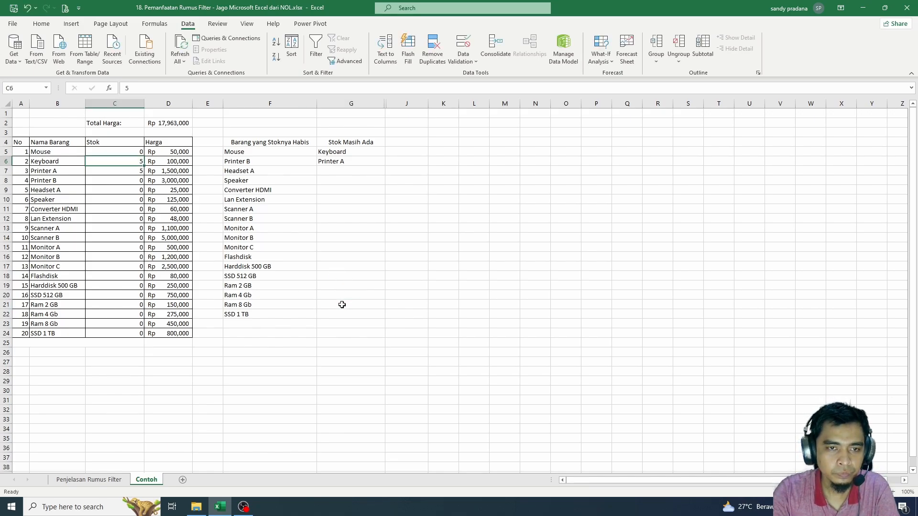
# Undo all the zero stock entries in column C, keeping the 5s for Keyboard and Printer A.
pyautogui.hotkey('ctrl', 'z')
pyautogui.hotkey('ctrl', 'z')
pyautogui.hotkey('ctrl', 'z')
pyautogui.hotkey('ctrl', 'z')
pyautogui.hotkey('ctrl', 'z')
pyautogui.hotkey('ctrl', 'z')
pyautogui.hotkey('ctrl', 'z')
pyautogui.hotkey('ctrl', 'z')
pyautogui.hotkey('ctrl', 'z')
pyautogui.hotkey('ctrl', 'z')
pyautogui.hotkey('ctrl', 'z')
pyautogui.hotkey('ctrl', 'z')
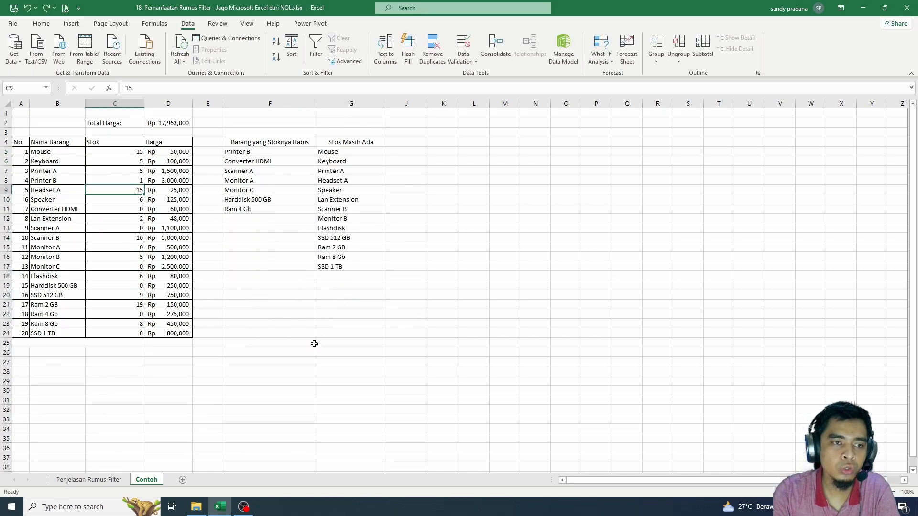
# Unhide columns H and I between G and J, and widen column H slightly.
pyautogui.moveTo(378, 104); pyautogui.dragTo(406, 103)
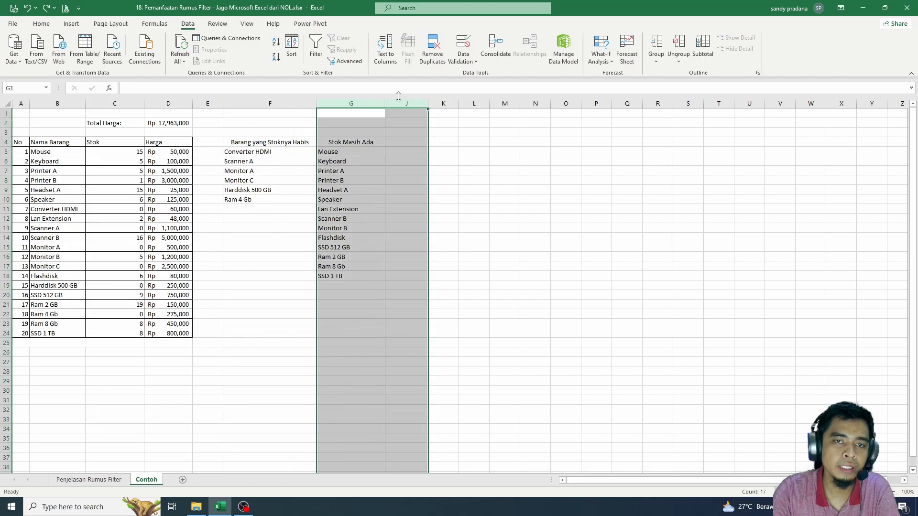
pyautogui.rightClick(400, 106)
pyautogui.click(435, 264)
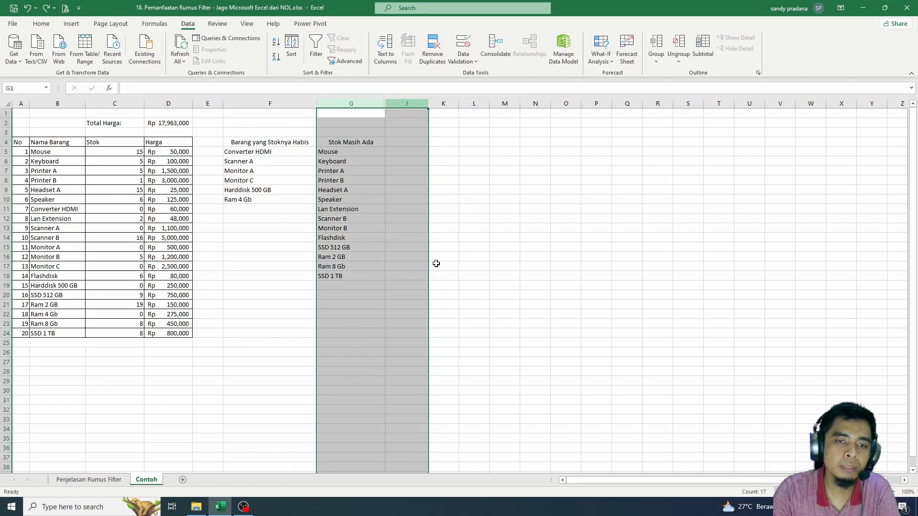
pyautogui.click(443, 277)
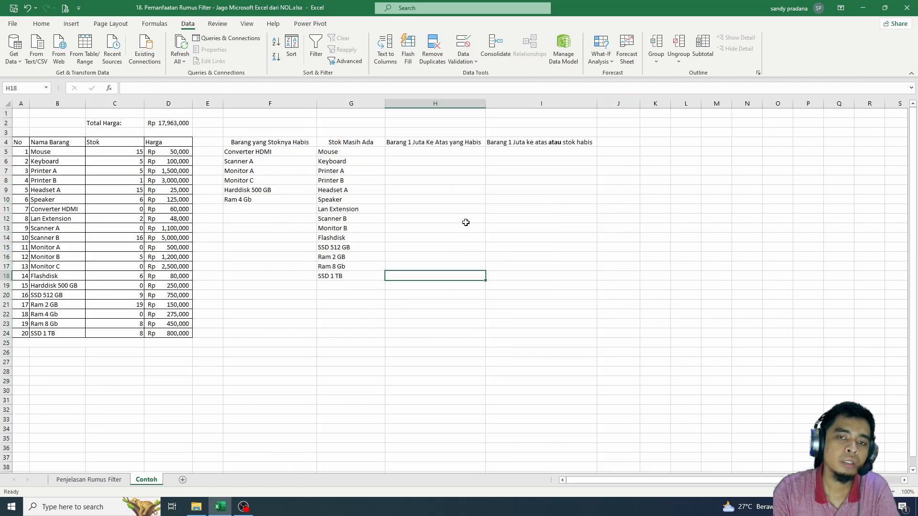
pyautogui.click(520, 226)
pyautogui.click(420, 146)
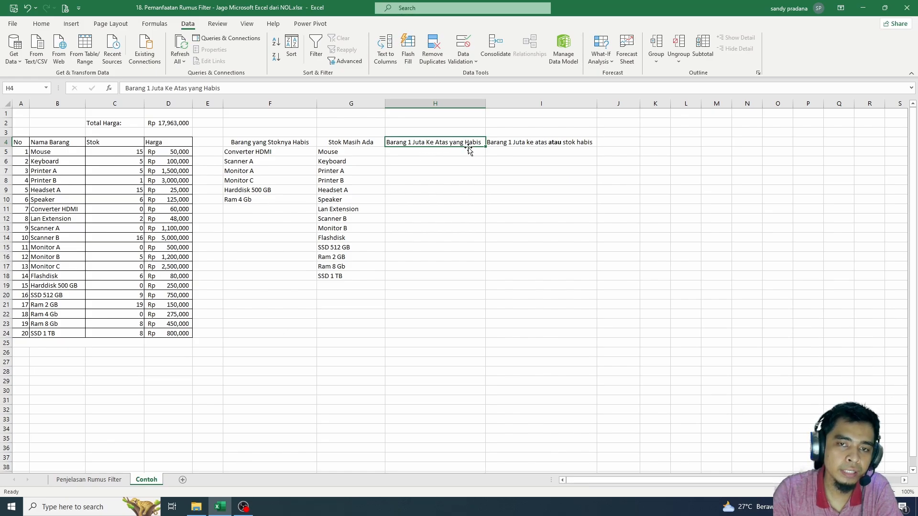
pyautogui.moveTo(482, 105); pyautogui.dragTo(495, 105)
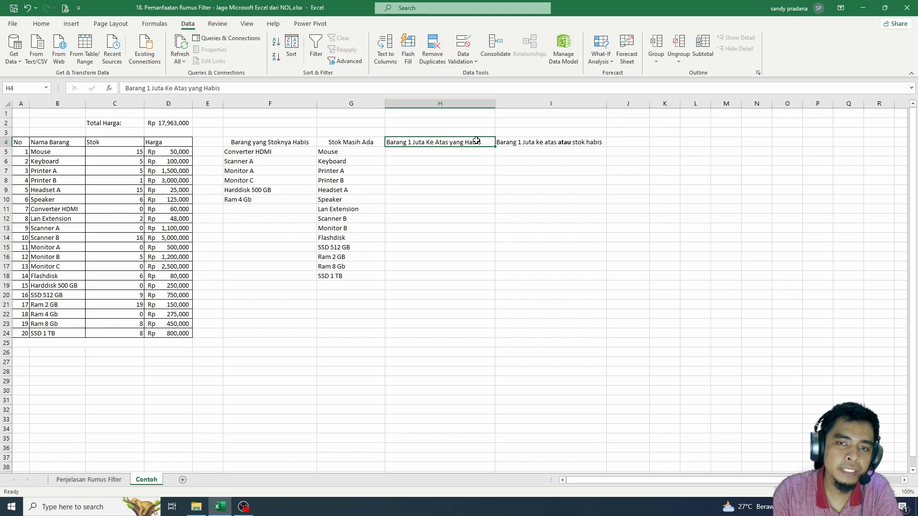
pyautogui.press('Return')
# Review the + and * operators for combining several FILTER conditions on the Penjelasan Rumus Filter sheet.
pyautogui.click(90, 481)
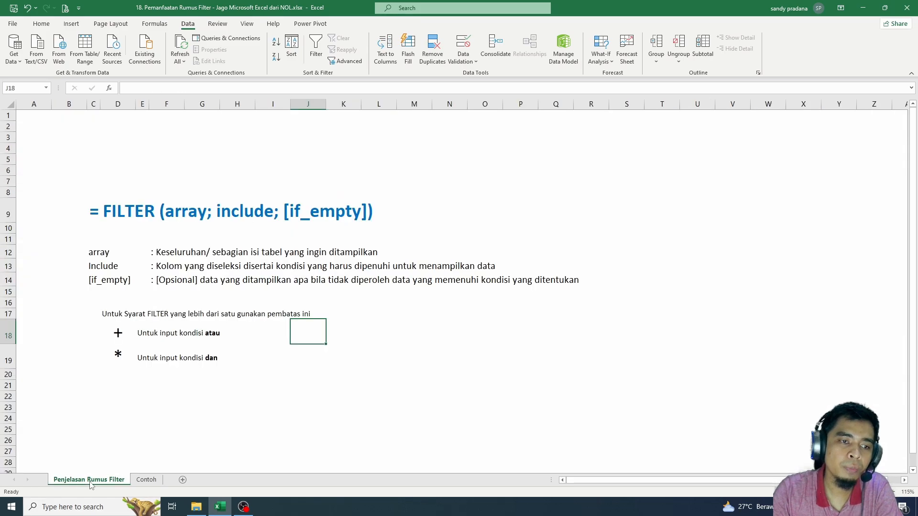
pyautogui.moveTo(120, 330); pyautogui.dragTo(119, 362)
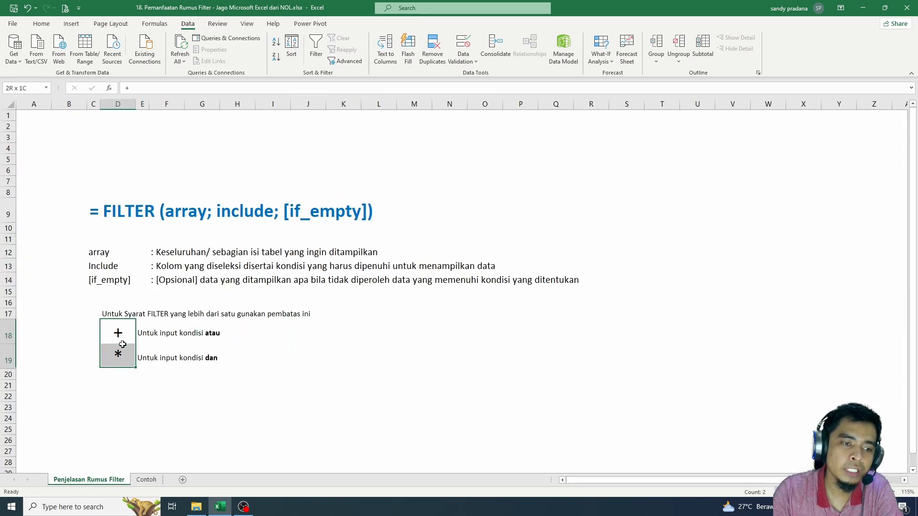
pyautogui.click(270, 407)
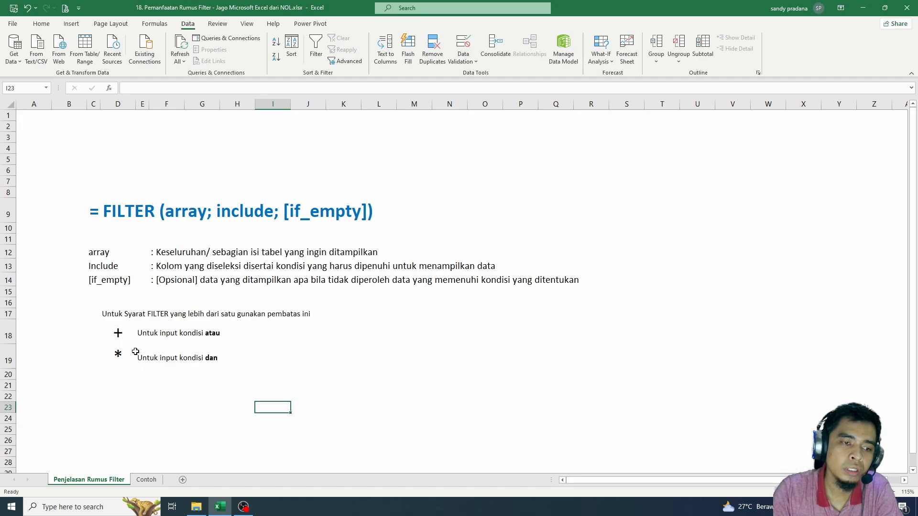
pyautogui.click(120, 335)
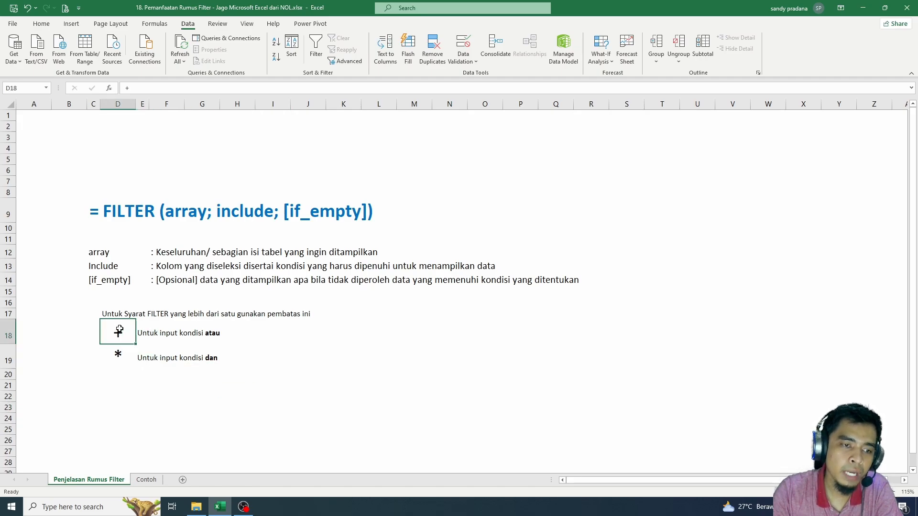
pyautogui.click(118, 358)
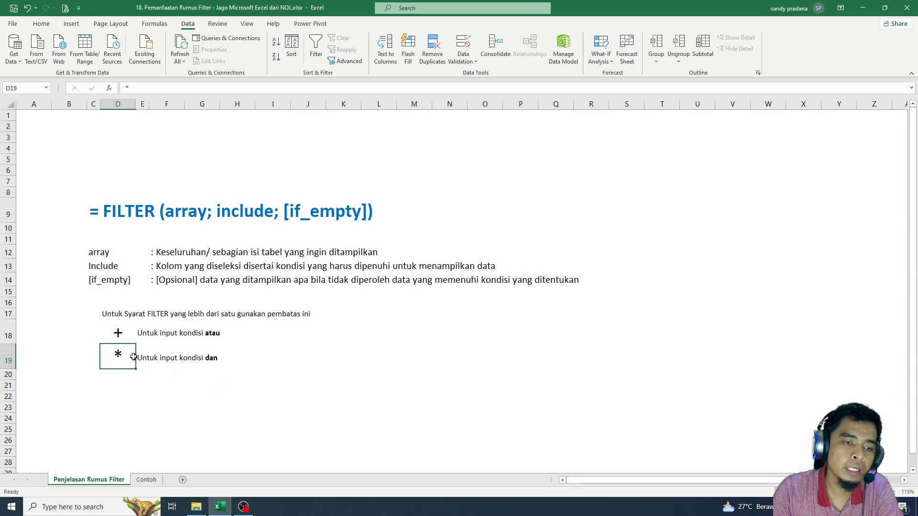
# Compare the + (atau) and * (dan) operator notes in D18 and D19, and return to the Contoh sheet.
pyautogui.click(123, 336)
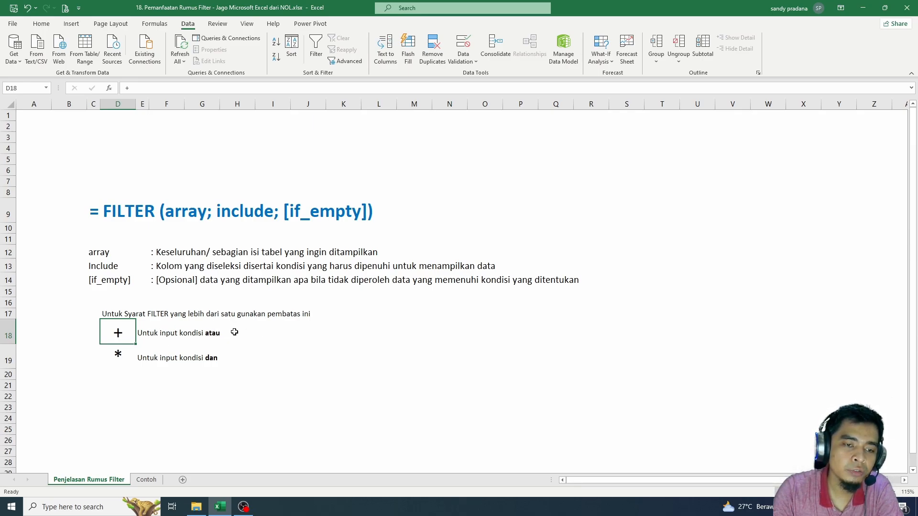
pyautogui.click(120, 356)
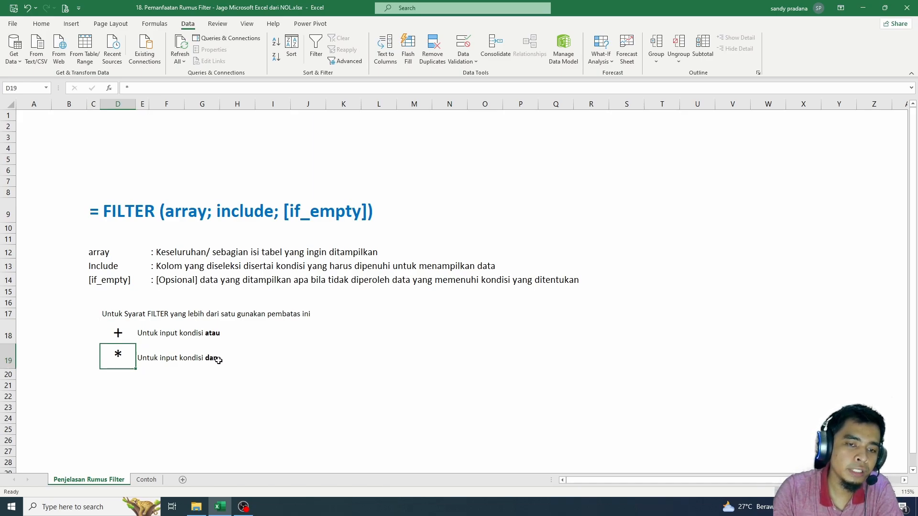
pyautogui.click(146, 480)
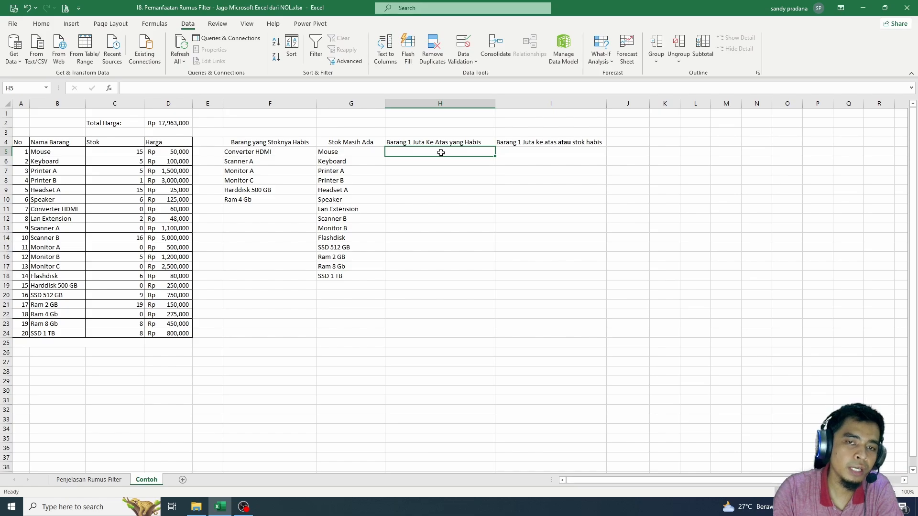
# Start a FILTER formula in H5 with the item names B5:B24 as the array.
pyautogui.write('=fil')
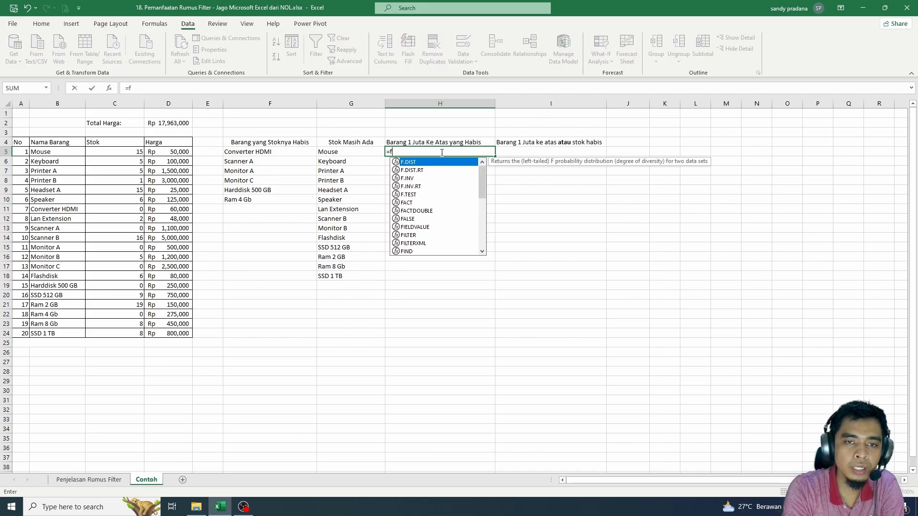
pyautogui.press('BackSpace')
pyautogui.press('BackSpace')
pyautogui.press('BackSpace')
pyautogui.write('FILTER')
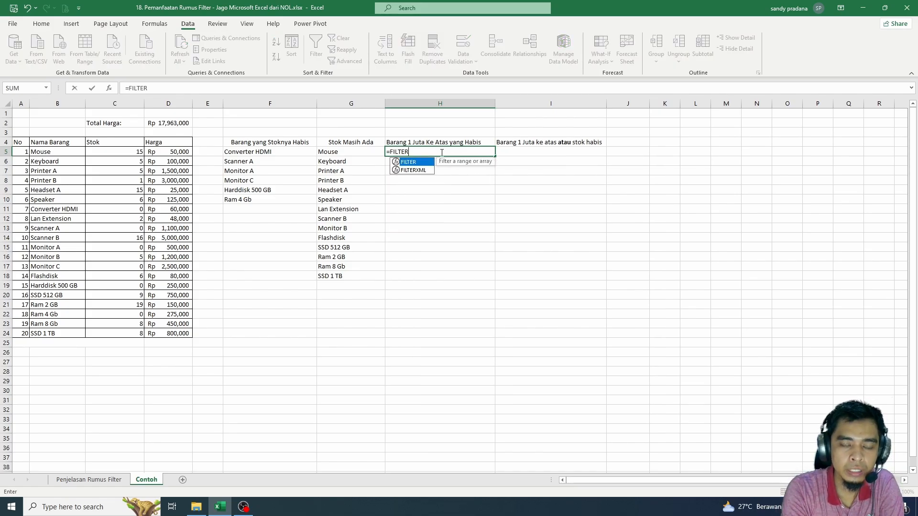
pyautogui.write('(')
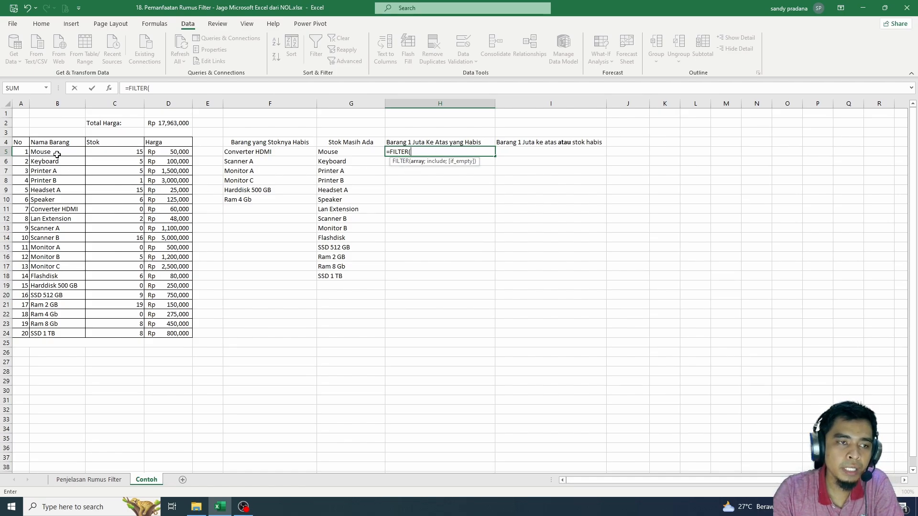
pyautogui.moveTo(57, 154); pyautogui.dragTo(47, 331)
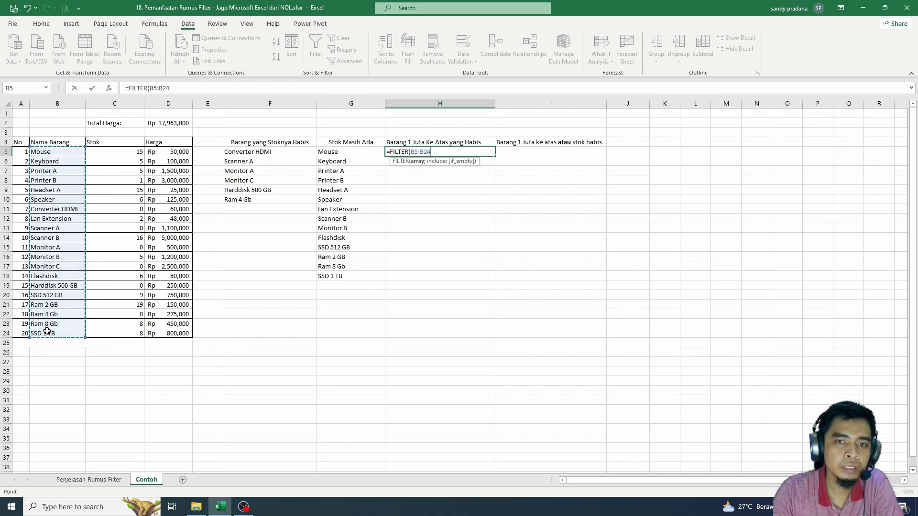
# Add the price condition (D5:D24>=1000000) to the H5 formula, followed by the * operator.
pyautogui.write(';(')
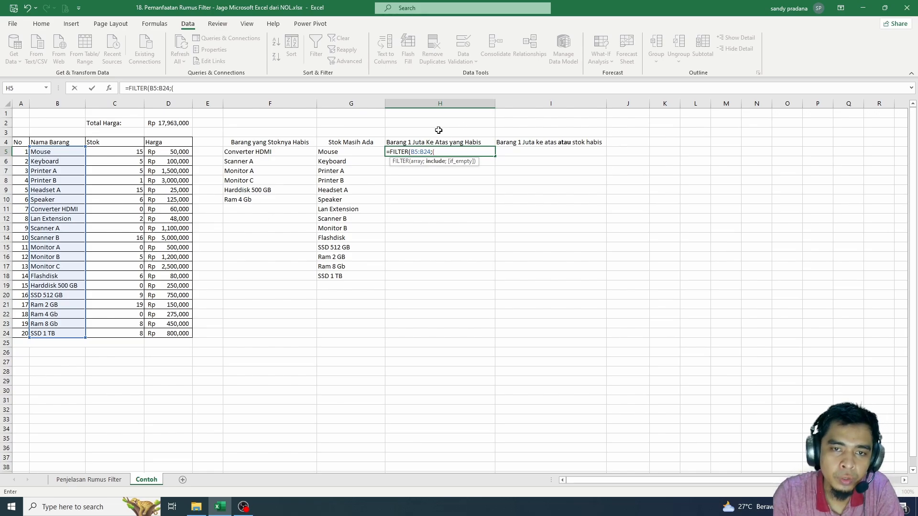
pyautogui.click(173, 156)
pyautogui.moveTo(173, 156); pyautogui.dragTo(160, 340)
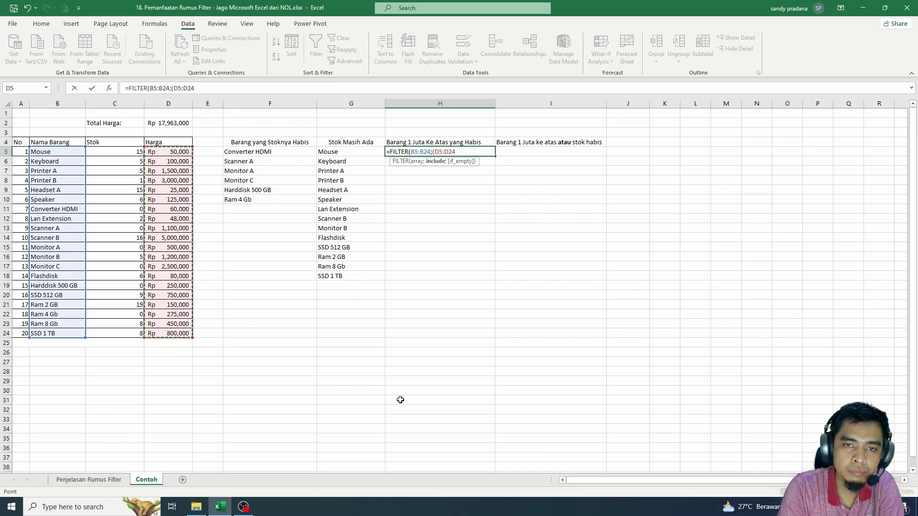
pyautogui.write('>')
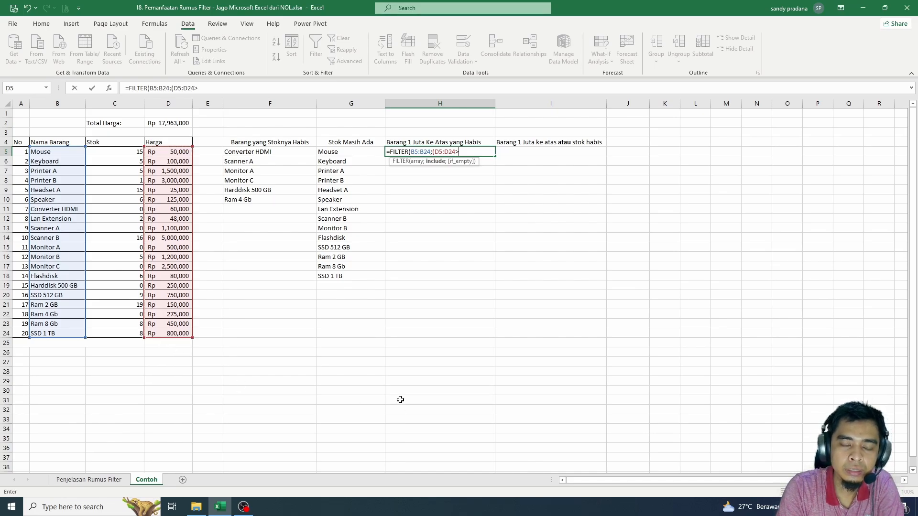
pyautogui.write('=14')
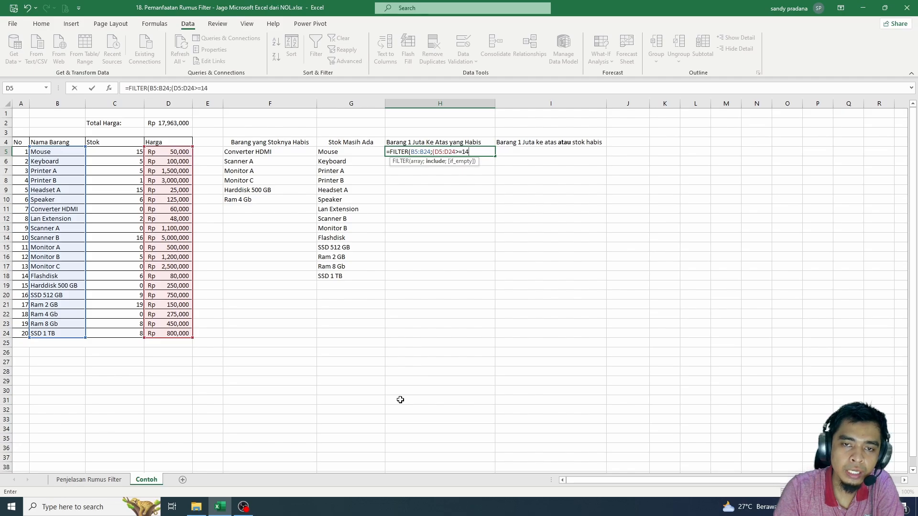
pyautogui.press('BackSpace')
pyautogui.write('000')
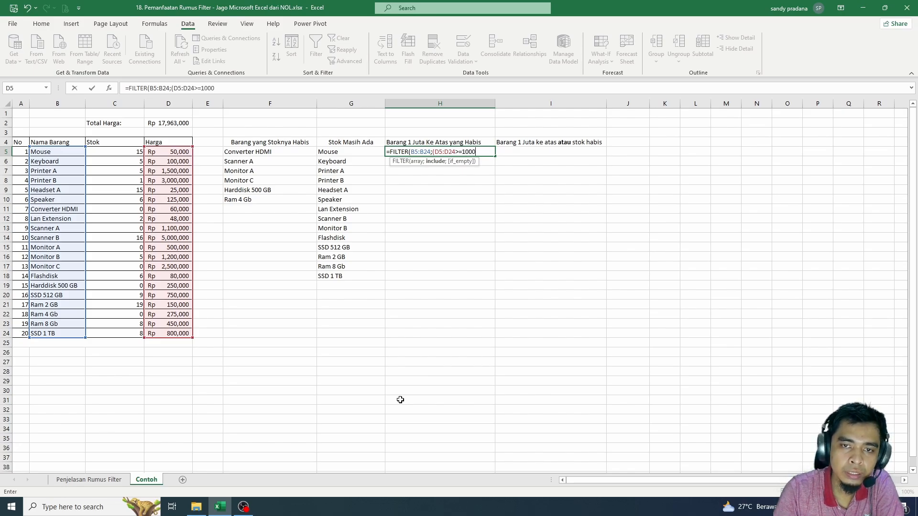
pyautogui.write('00)*(')
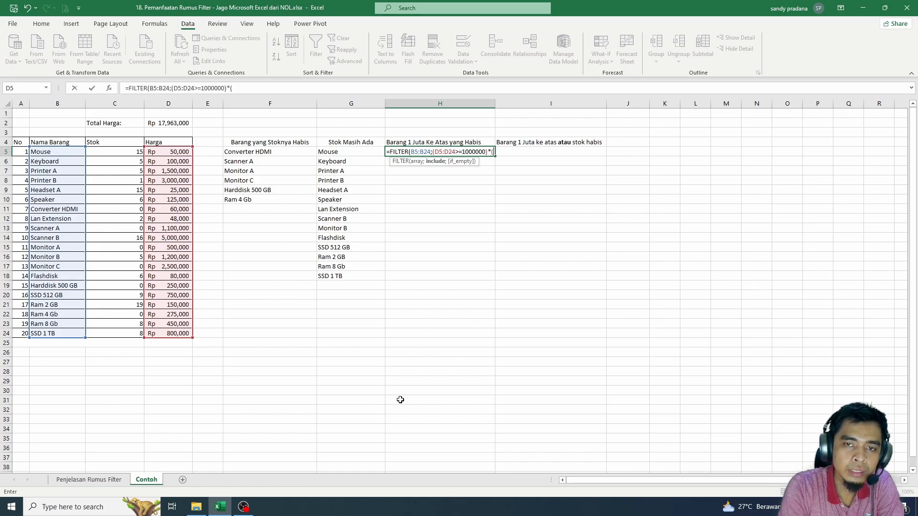
# Add the stock condition (C5:C24<=0) as the second criterion of the H5 formula.
pyautogui.click(61, 151)
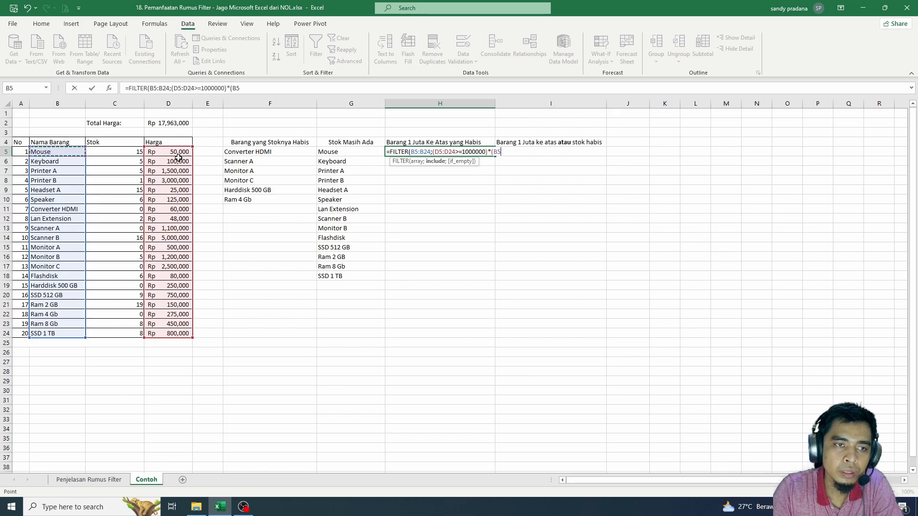
pyautogui.click(124, 152)
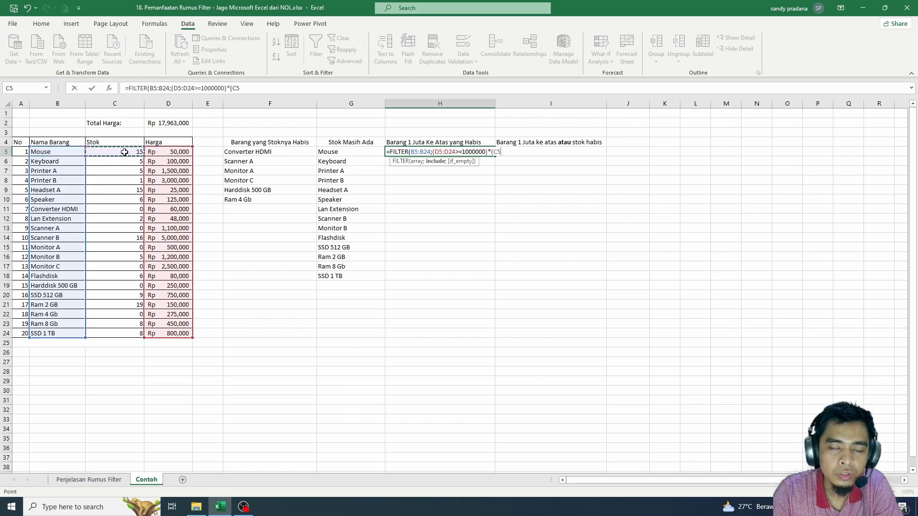
pyautogui.moveTo(124, 152); pyautogui.dragTo(128, 335)
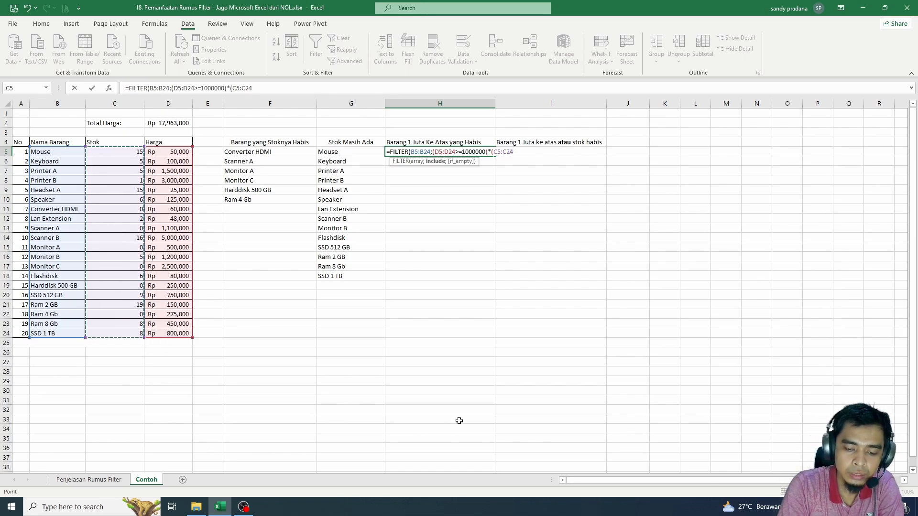
pyautogui.write('<=0')
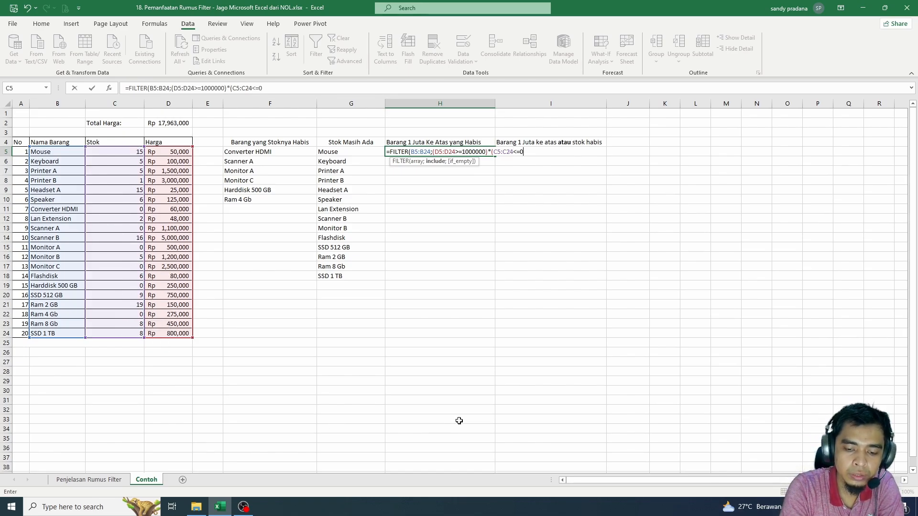
pyautogui.write(');')
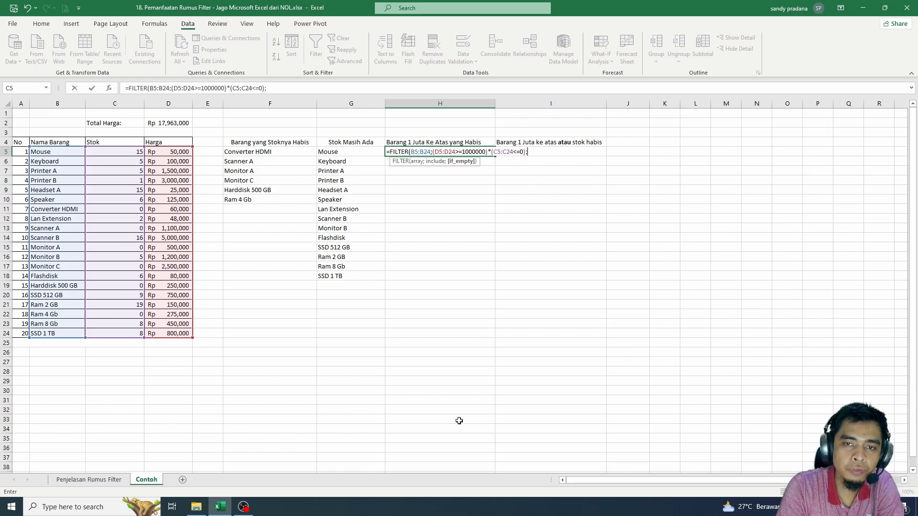
# Finish the H5 formula with "Data tidak ditemukan" as the if_empty text and accept the proposed closing-bracket correction.
pyautogui.write('"D')
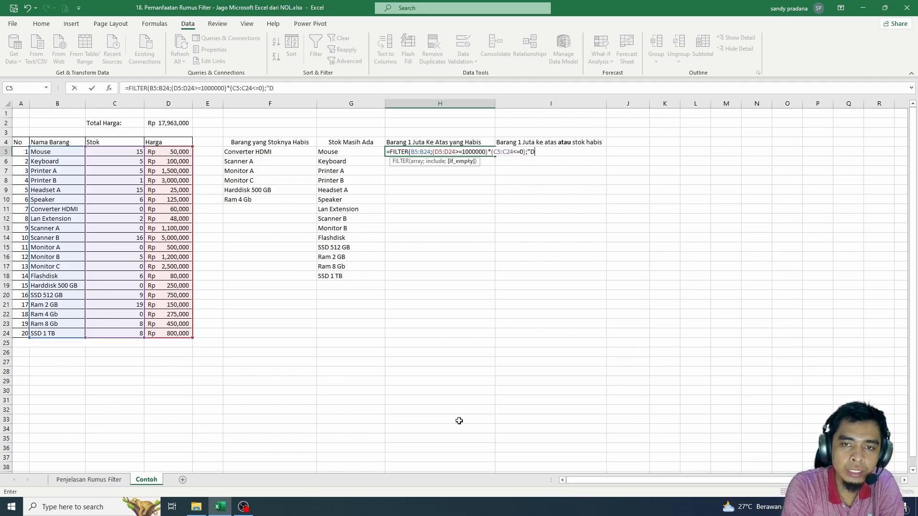
pyautogui.write('ata tidak')
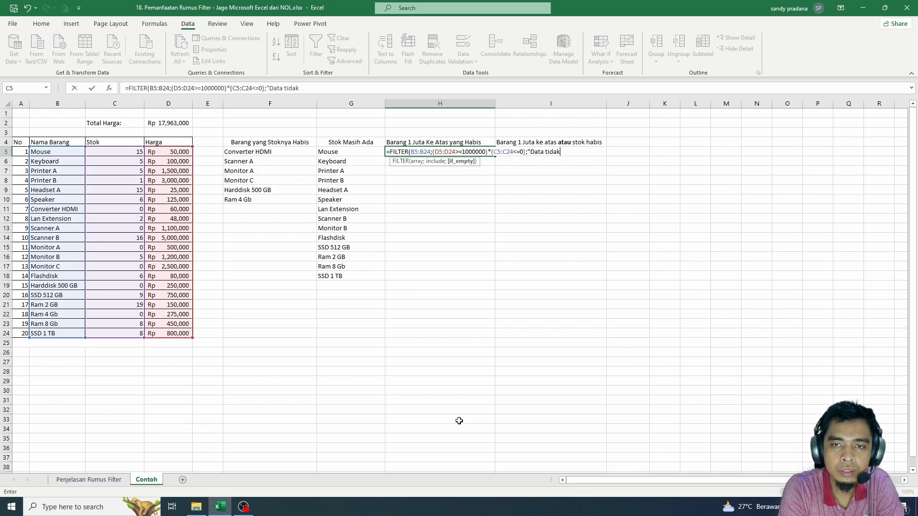
pyautogui.write(' ditemukan')
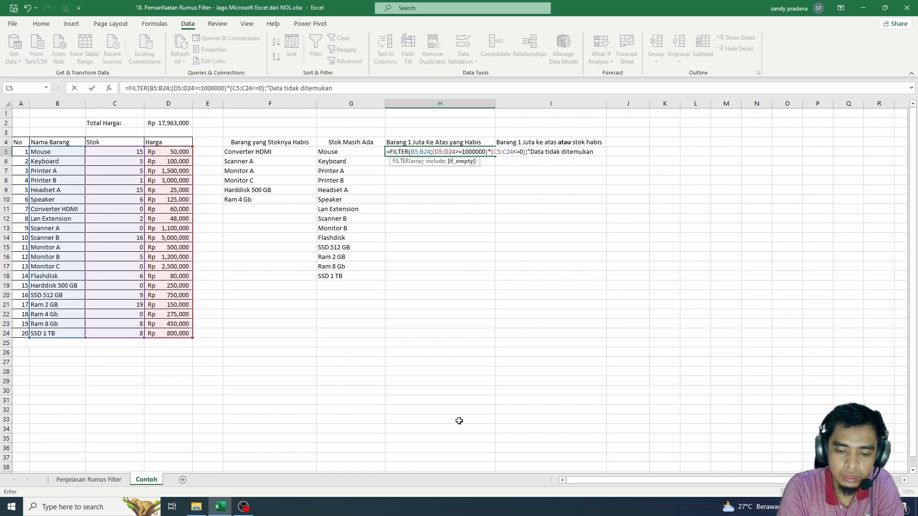
pyautogui.press('Return')
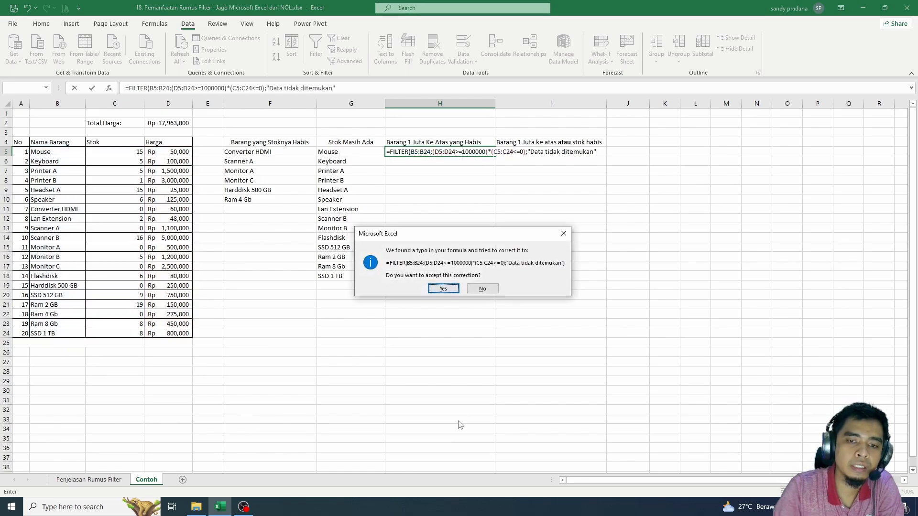
pyautogui.click(450, 290)
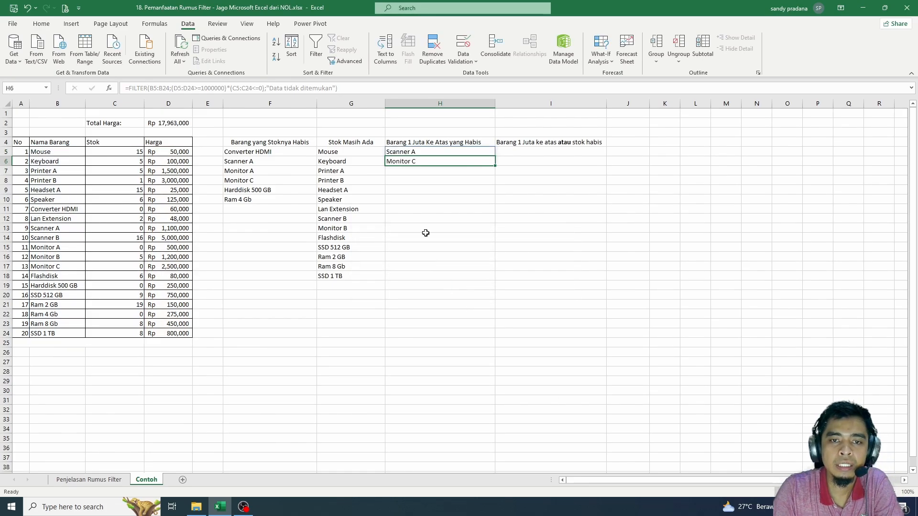
# Examine the * operator and the two bracketed conditions in the H5 formula, leaving it without changes.
pyautogui.click(414, 151)
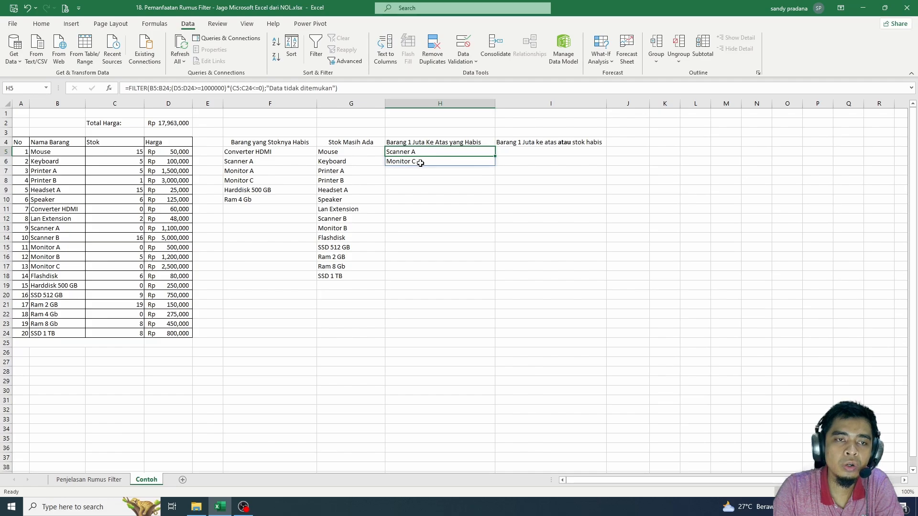
pyautogui.click(230, 88)
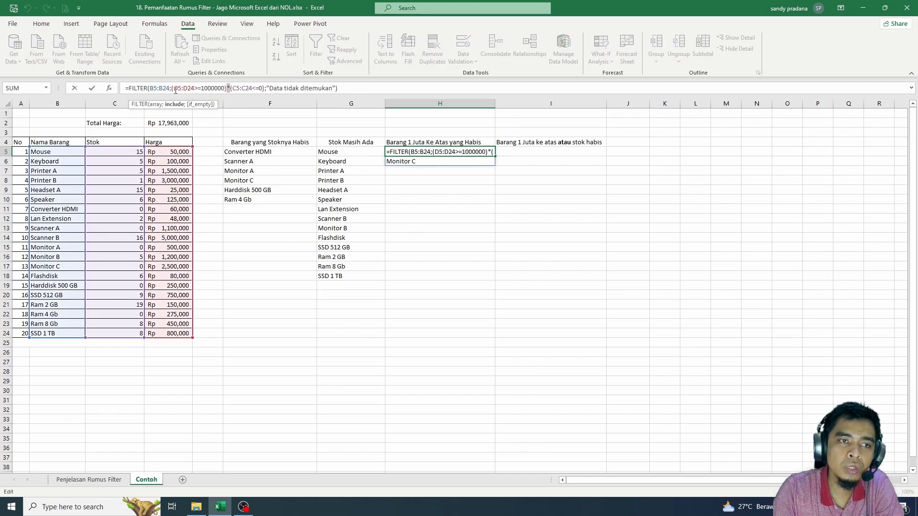
pyautogui.moveTo(172, 89); pyautogui.dragTo(266, 88)
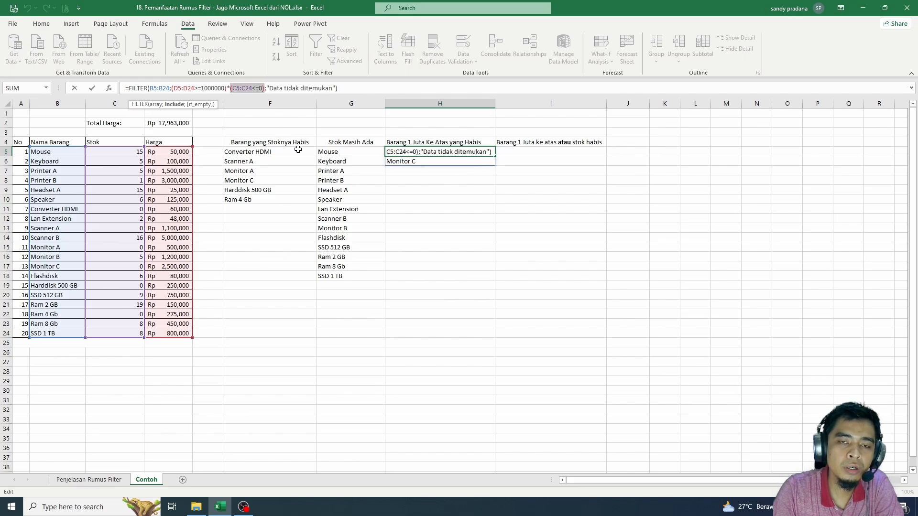
pyautogui.click(436, 219)
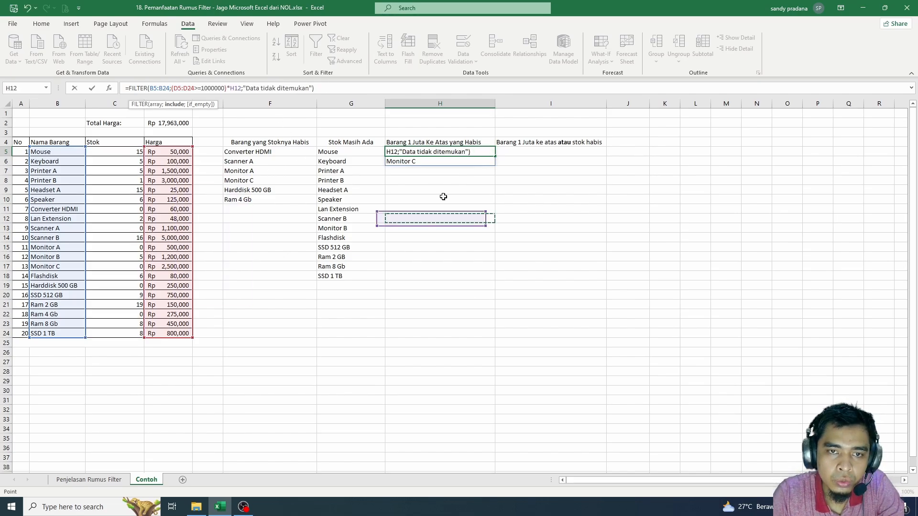
pyautogui.press('Escape')
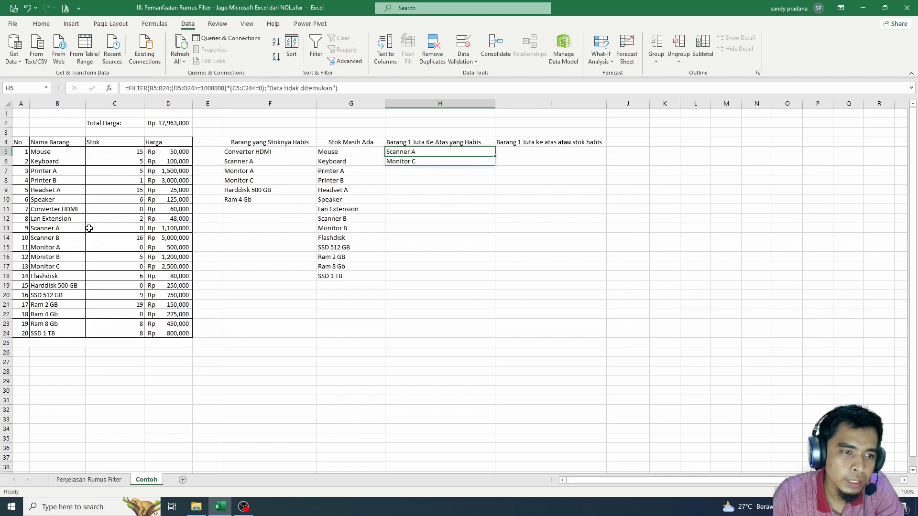
# Set the stock of Scanner A in C13 to 1.
pyautogui.click(182, 229)
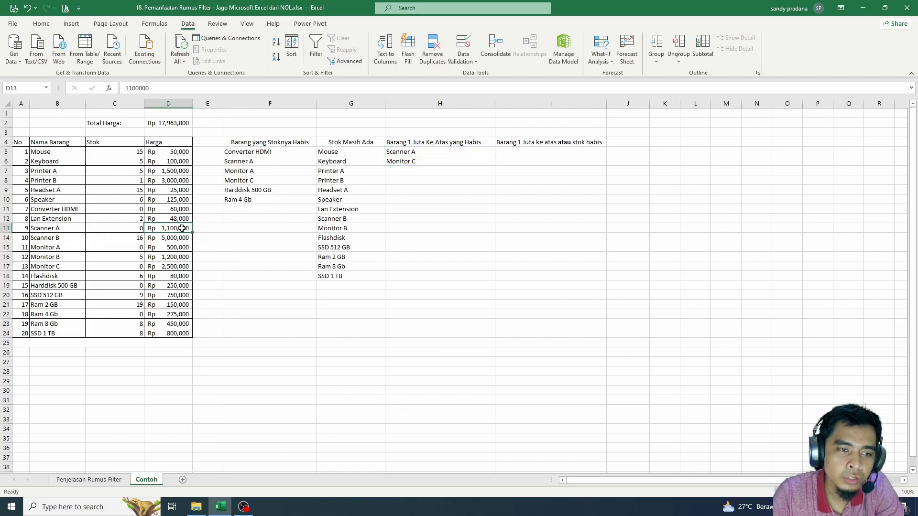
pyautogui.click(129, 227)
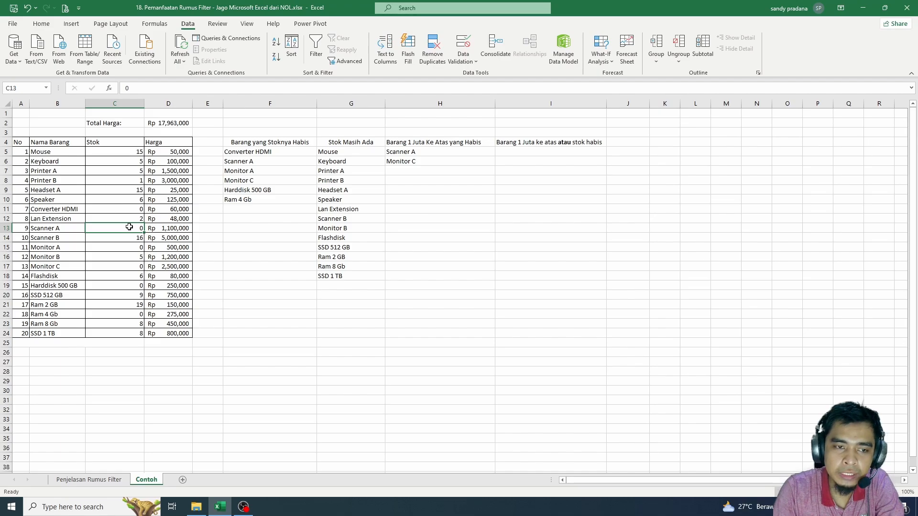
pyautogui.write('1')
pyautogui.press('Return')
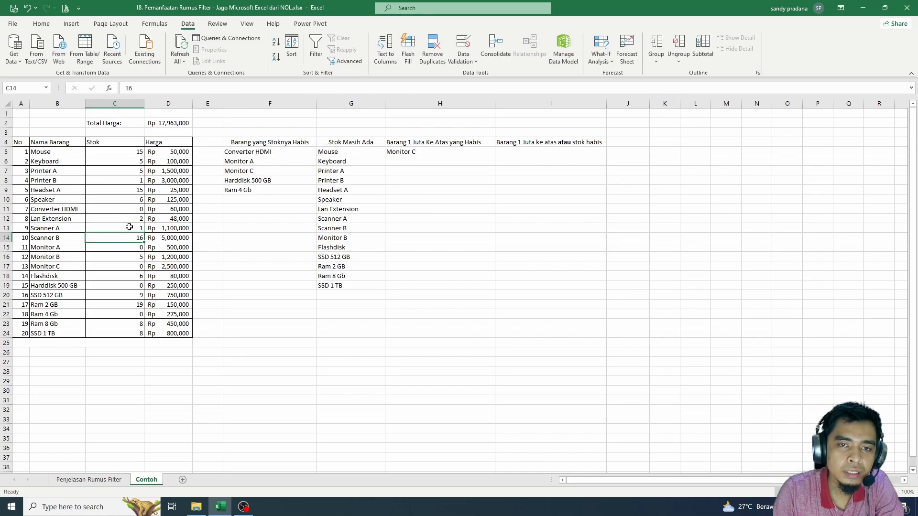
# Replace the * operator with + between the price and stock conditions of the H5 formula.
pyautogui.click(428, 153)
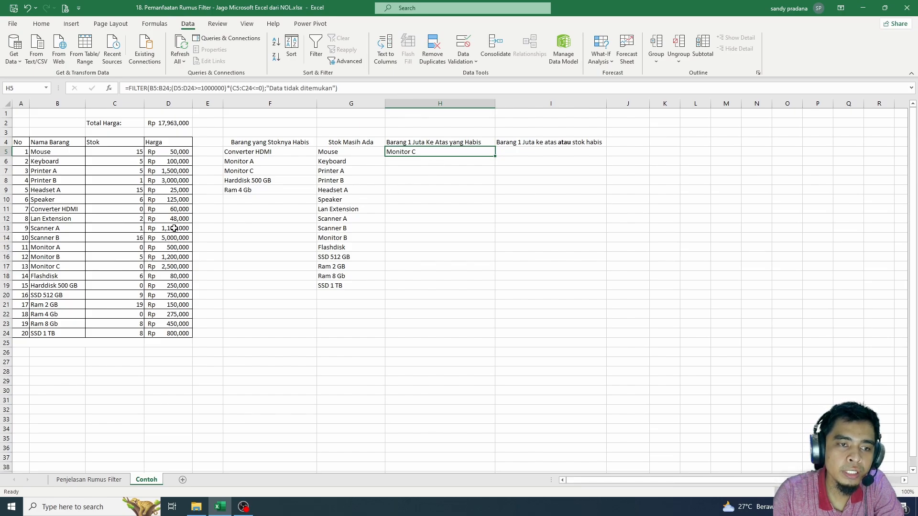
pyautogui.moveTo(173, 228); pyautogui.dragTo(139, 228)
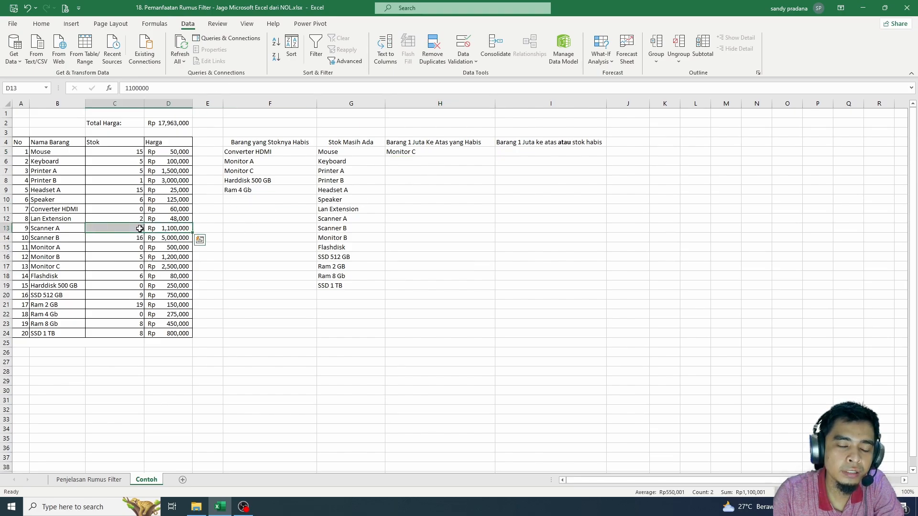
pyautogui.click(411, 151)
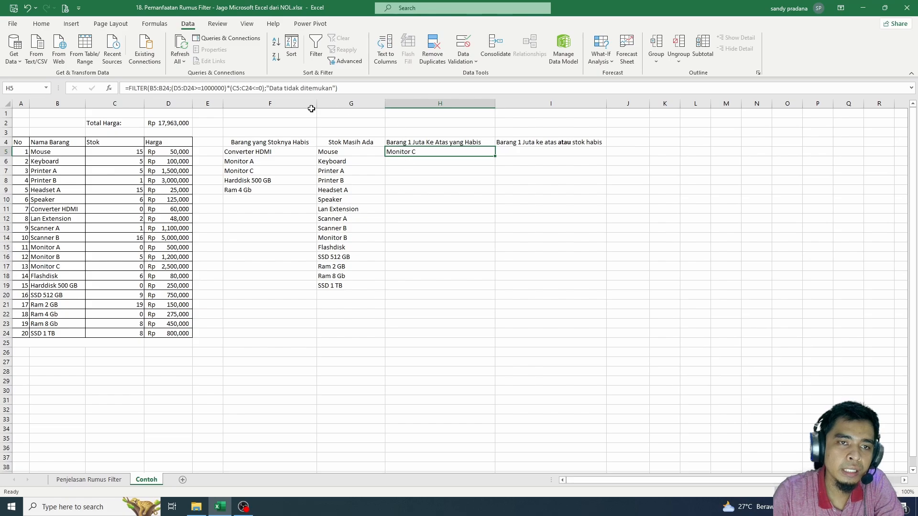
pyautogui.click(230, 89)
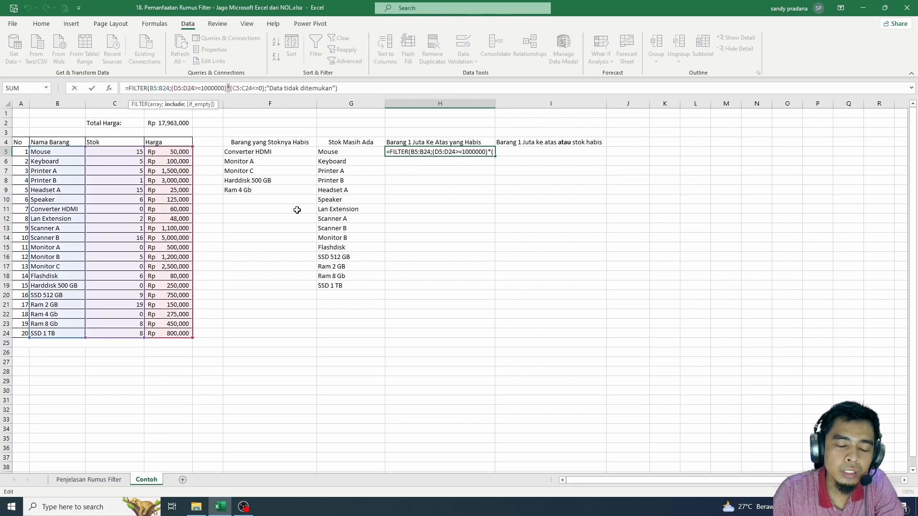
pyautogui.press('Delete')
pyautogui.write('+')
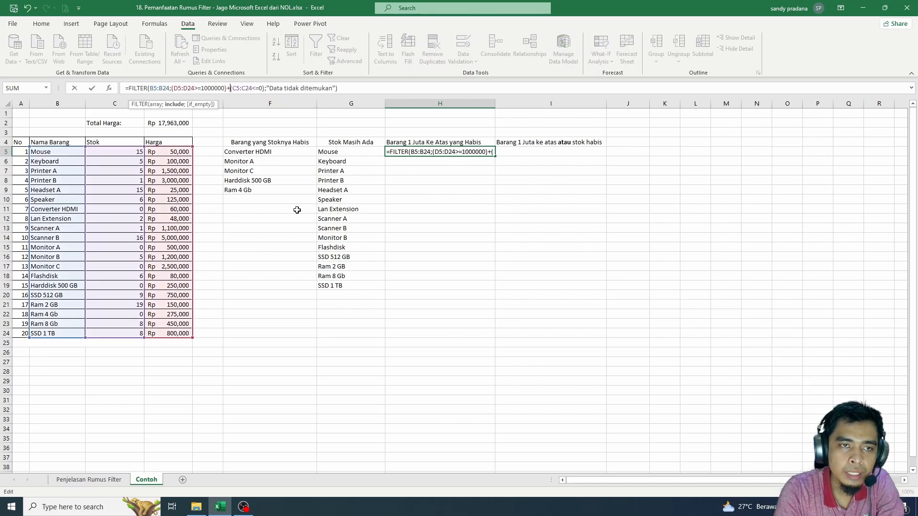
pyautogui.press('Return')
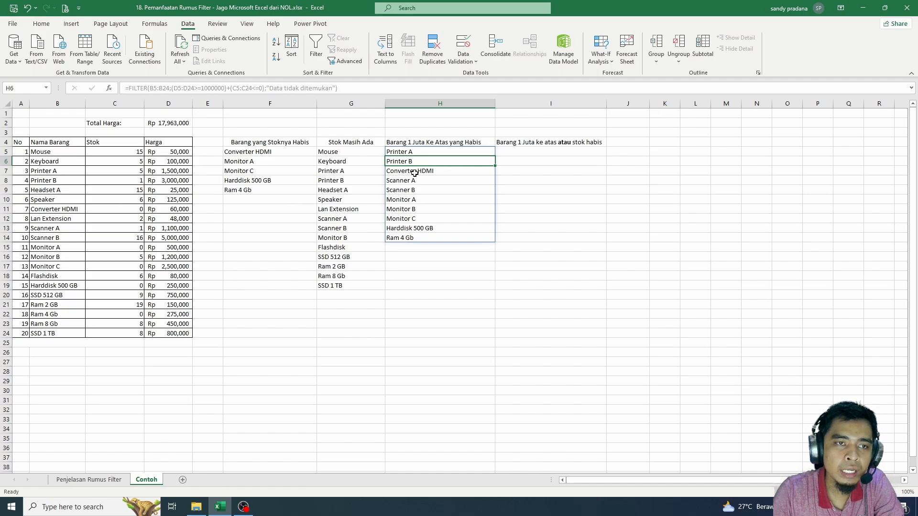
# Examine the price condition in the H5 formula and compare the filtered list with Printer A's stock and price.
pyautogui.click(419, 153)
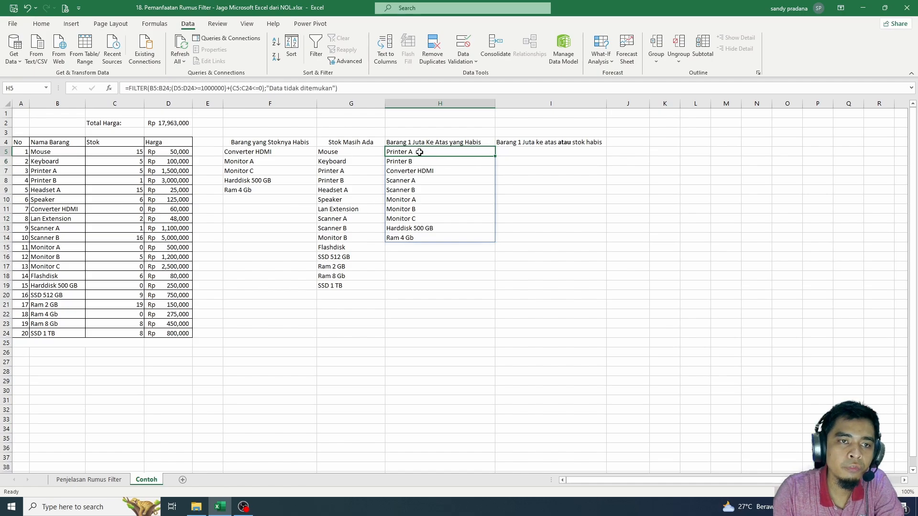
pyautogui.press('F2')
pyautogui.click(171, 88)
pyautogui.moveTo(171, 88); pyautogui.dragTo(228, 88)
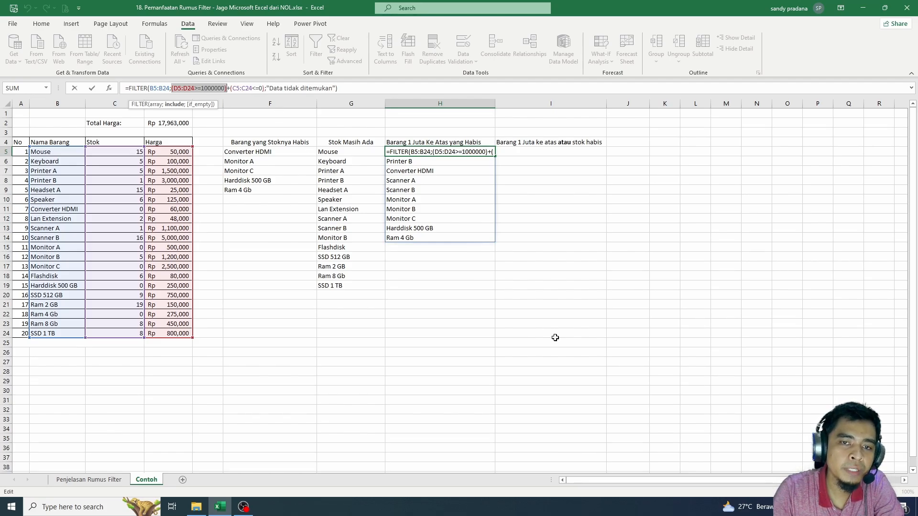
pyautogui.press('Return')
pyautogui.click(421, 237)
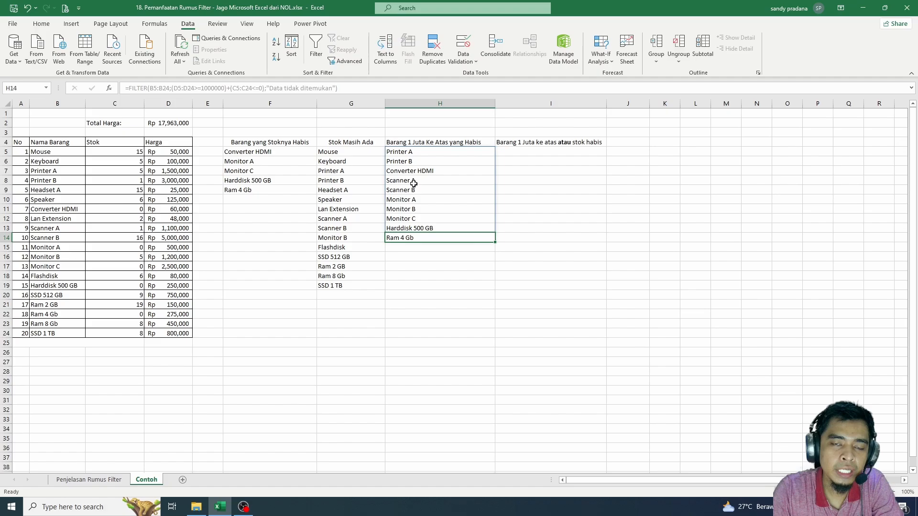
pyautogui.click(411, 152)
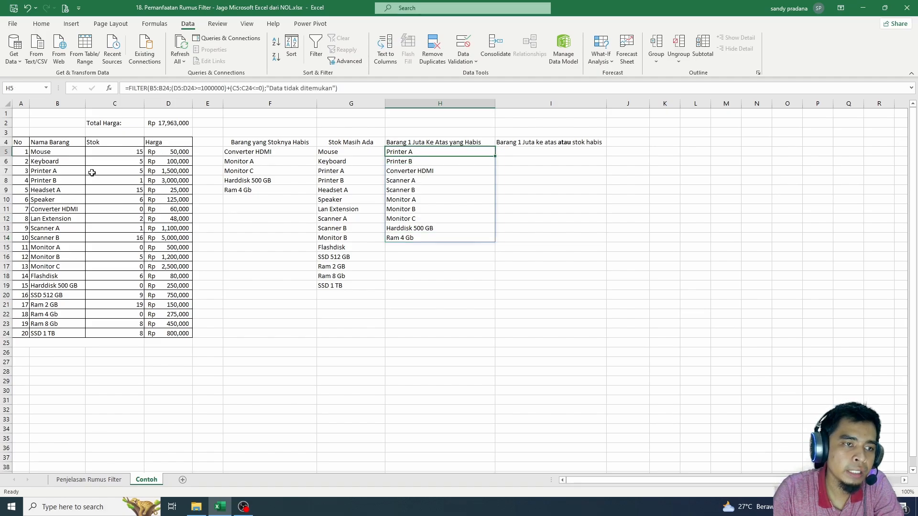
pyautogui.click(132, 172)
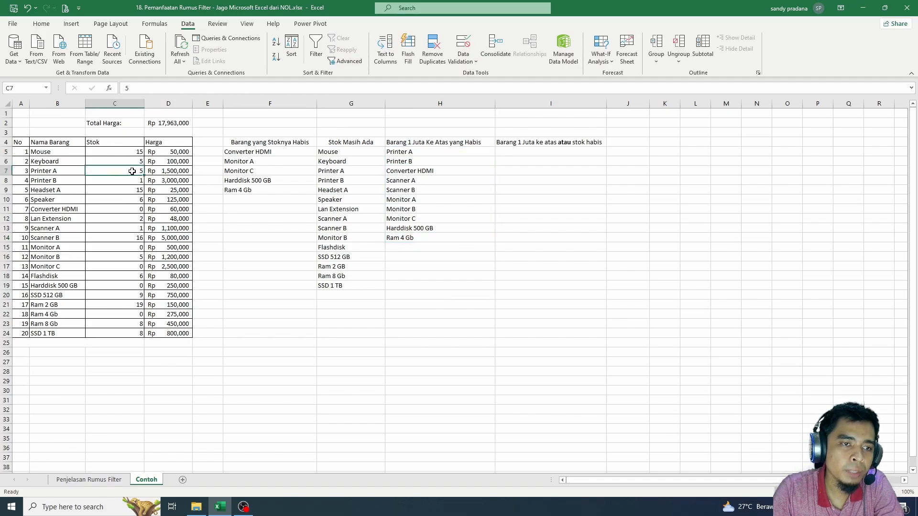
pyautogui.click(176, 170)
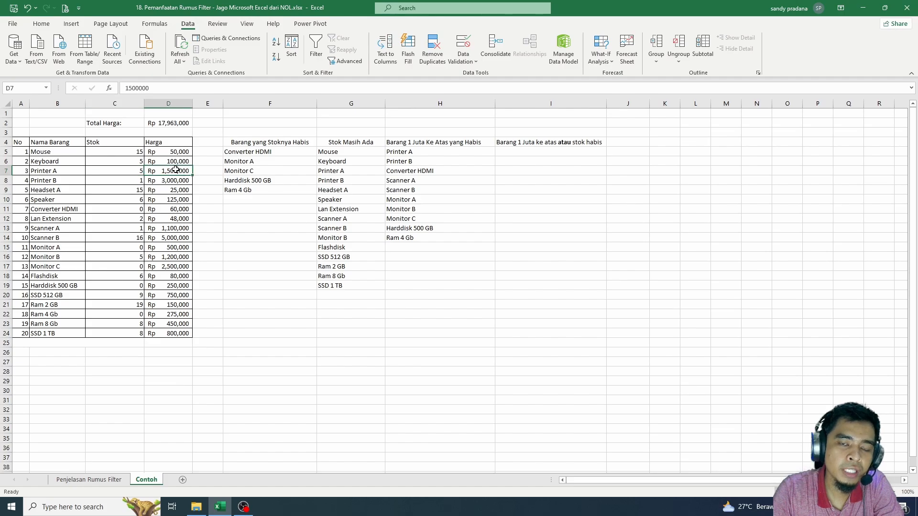
pyautogui.click(414, 151)
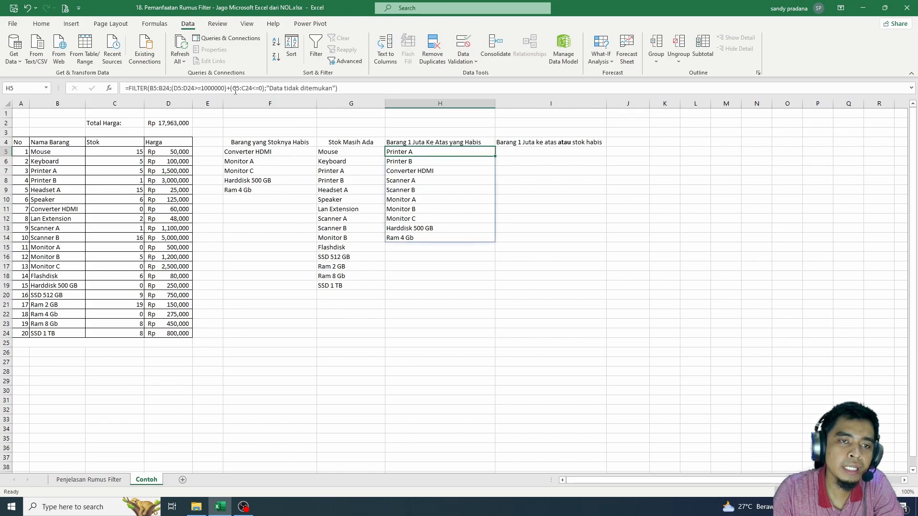
# Restore the * operator between the two bracketed conditions of the H5 formula.
pyautogui.click(521, 153)
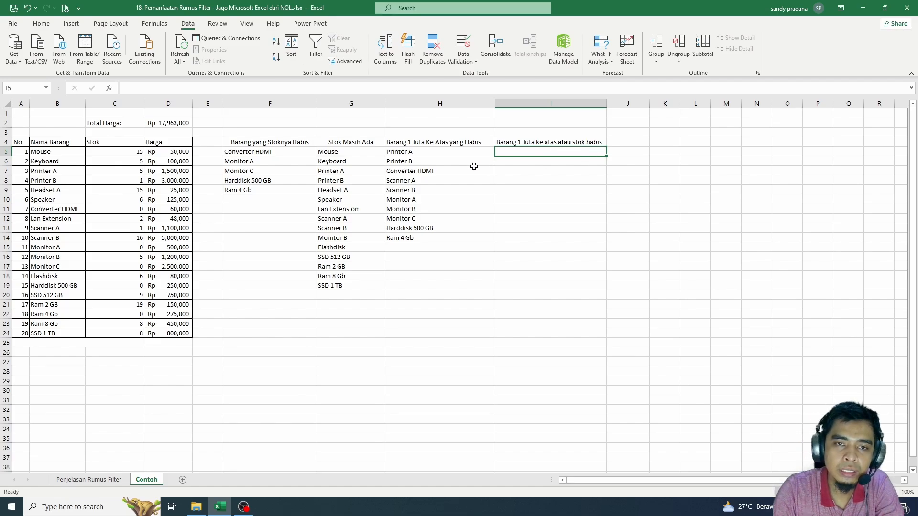
pyautogui.click(455, 152)
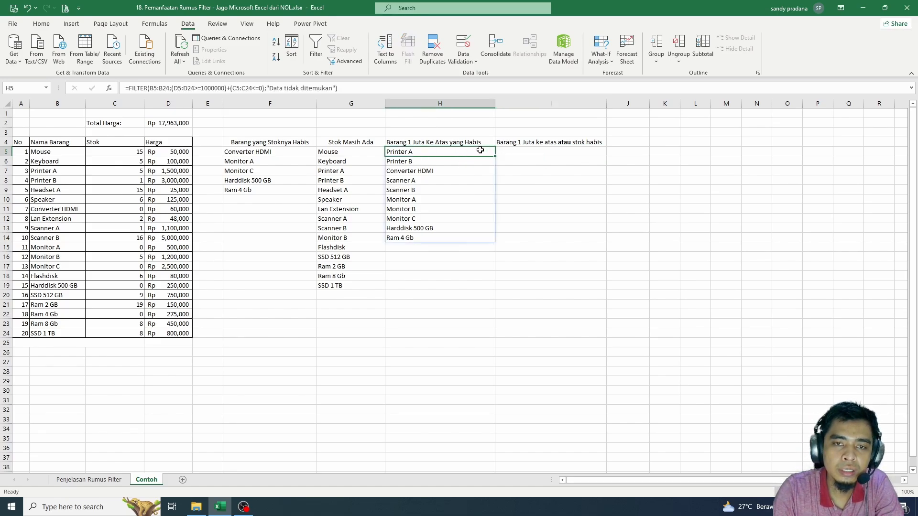
pyautogui.click(516, 152)
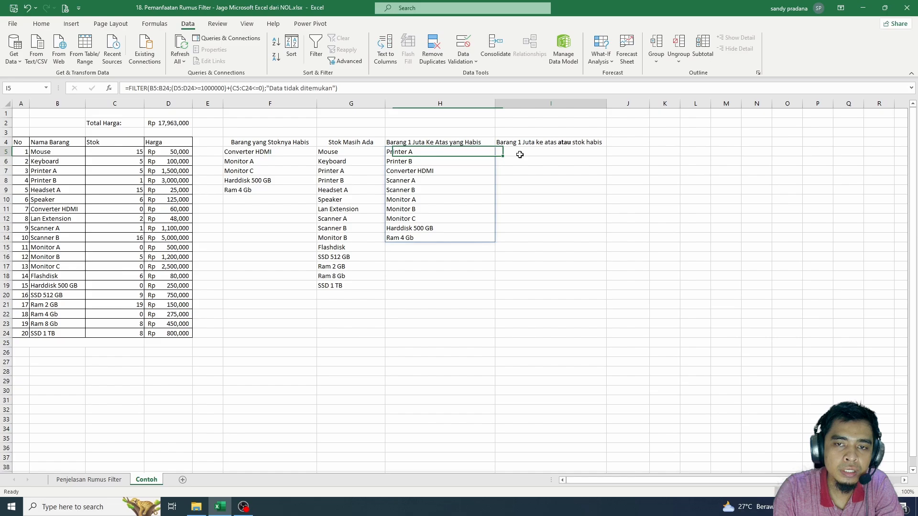
pyautogui.click(474, 152)
pyautogui.click(230, 88)
pyautogui.press('Delete')
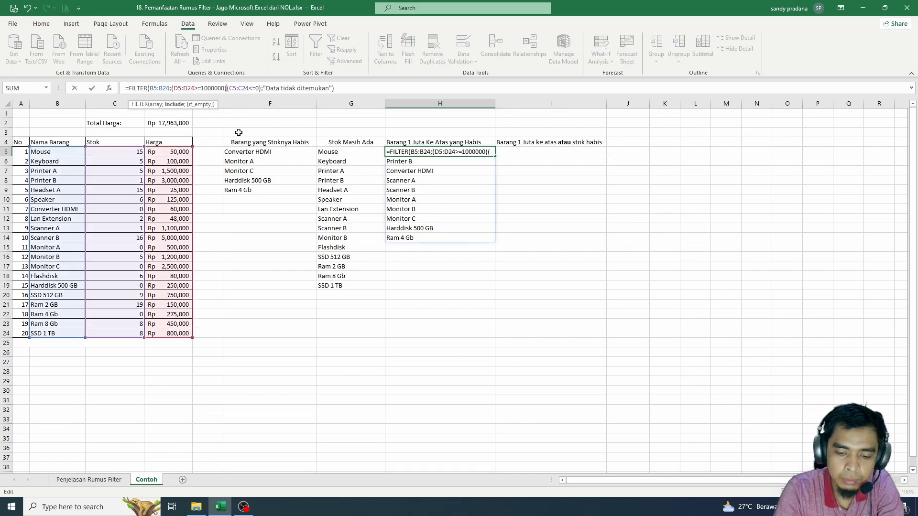
pyautogui.write('*')
pyautogui.press('Return')
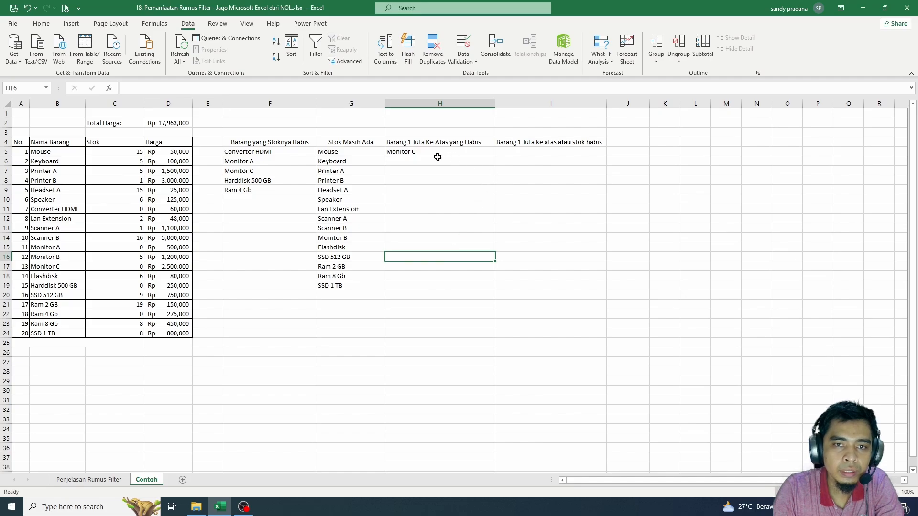
# Try copying the H5 formula into I5 and inspect the array range in the pasted formula.
pyautogui.click(532, 150)
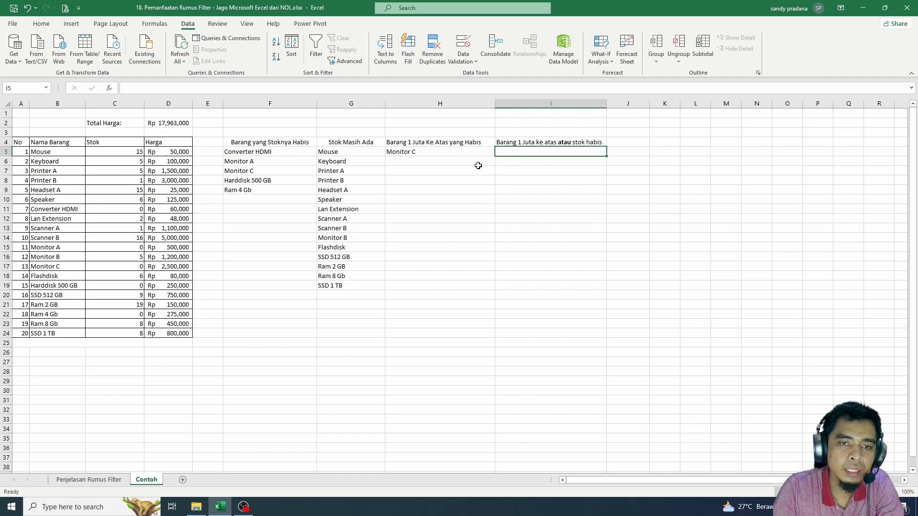
pyautogui.click(423, 154)
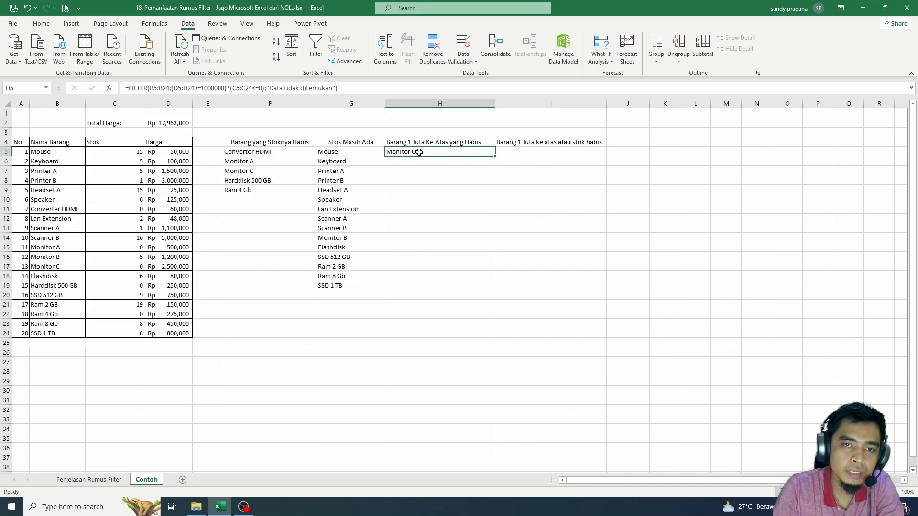
pyautogui.hotkey('ctrl', 'c')
pyautogui.click(571, 151)
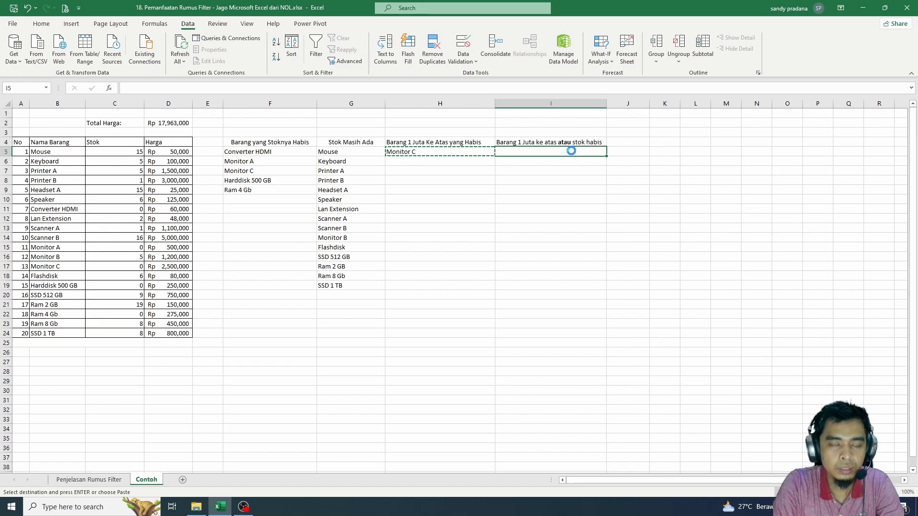
pyautogui.hotkey('ctrl', 'v')
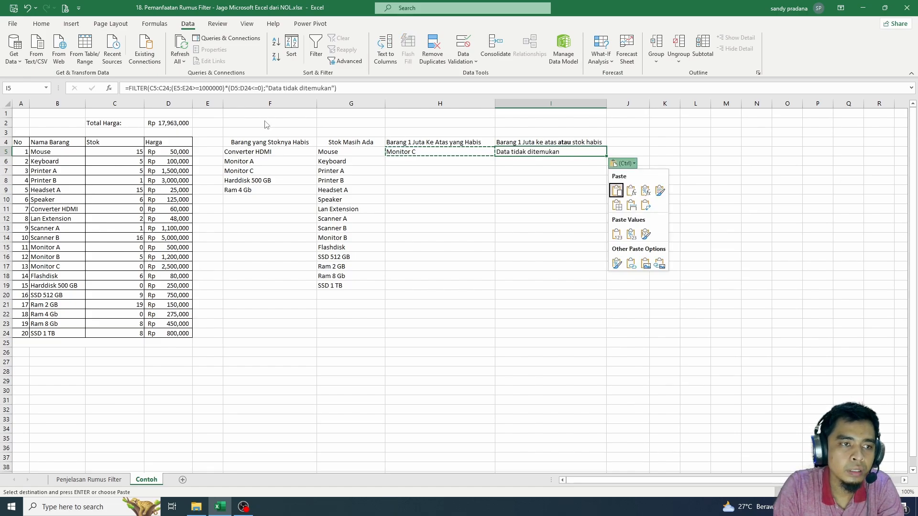
pyautogui.click(158, 90)
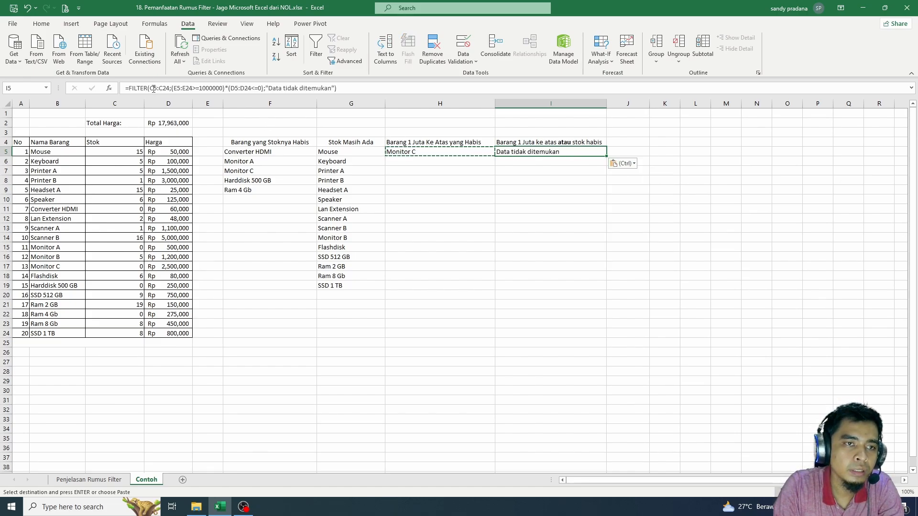
pyautogui.click(148, 89)
pyautogui.moveTo(150, 90); pyautogui.dragTo(171, 89)
pyautogui.press('Escape')
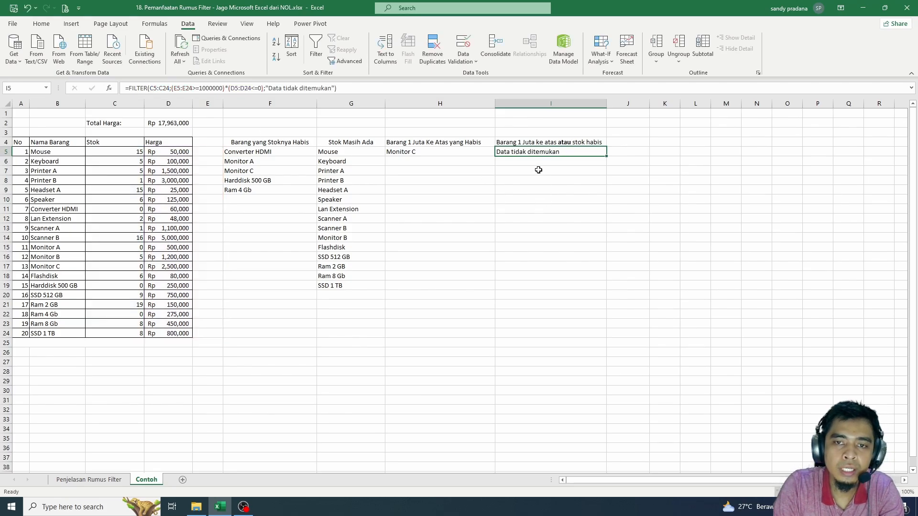
# Start a FILTER formula in I5 with B5:B24 as the array and (D5:D24>=1000000) as the first condition.
pyautogui.write('=filter(')
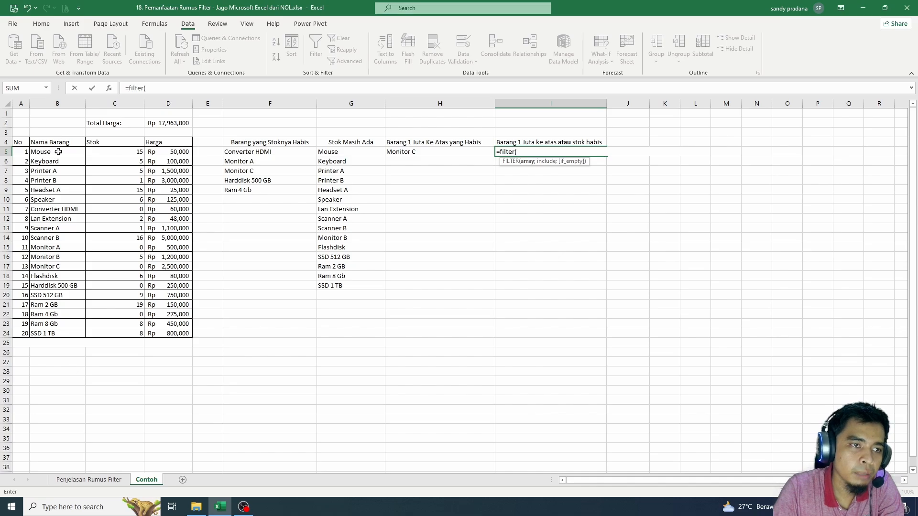
pyautogui.moveTo(59, 152); pyautogui.dragTo(64, 333)
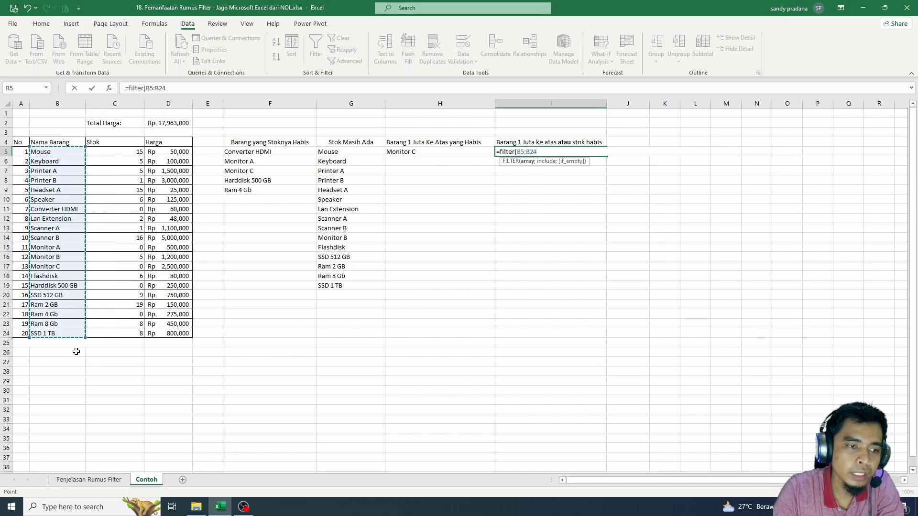
pyautogui.write(';(')
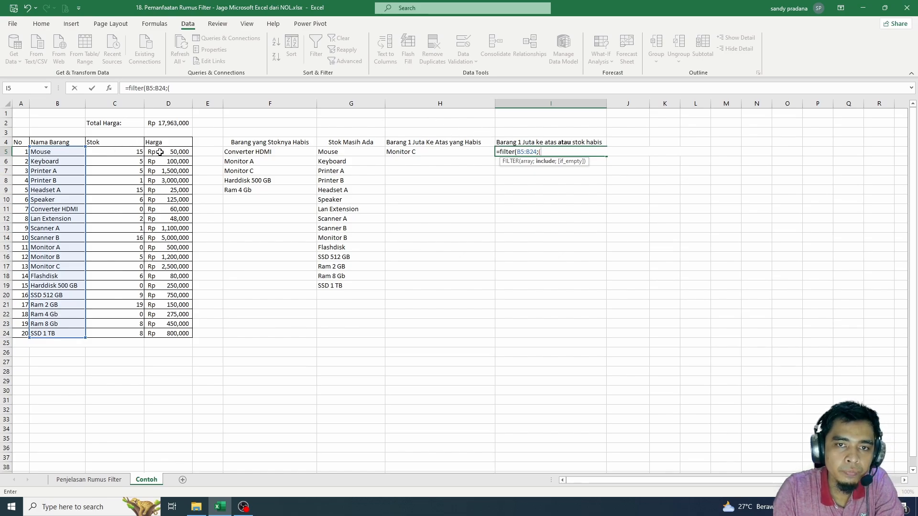
pyautogui.moveTo(160, 152); pyautogui.dragTo(185, 335)
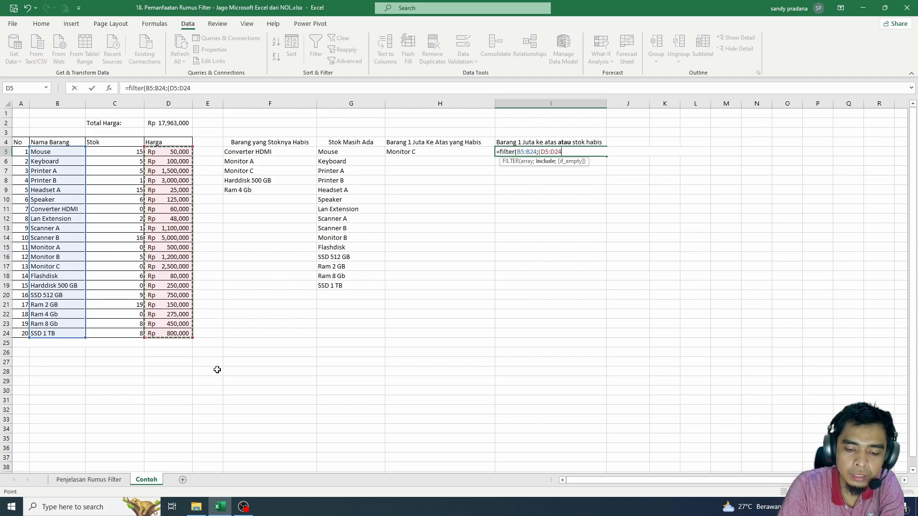
pyautogui.write('>=')
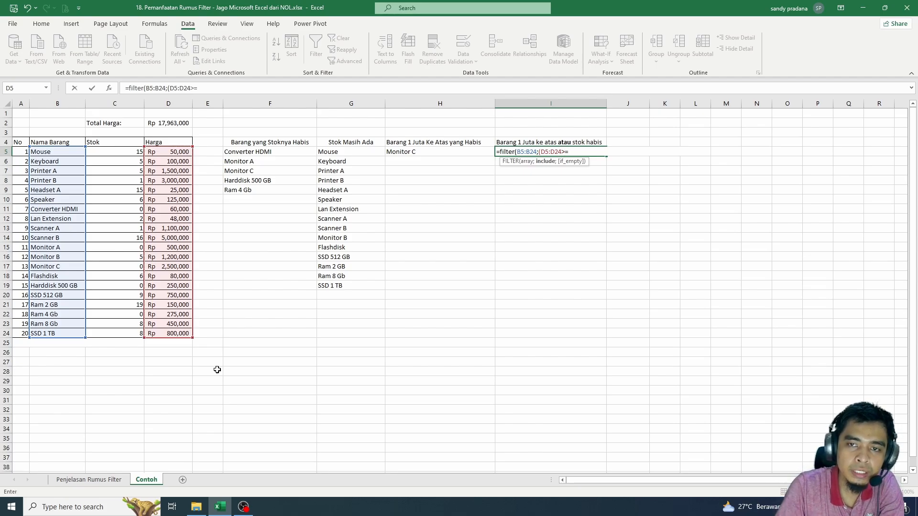
pyautogui.write('1000000')
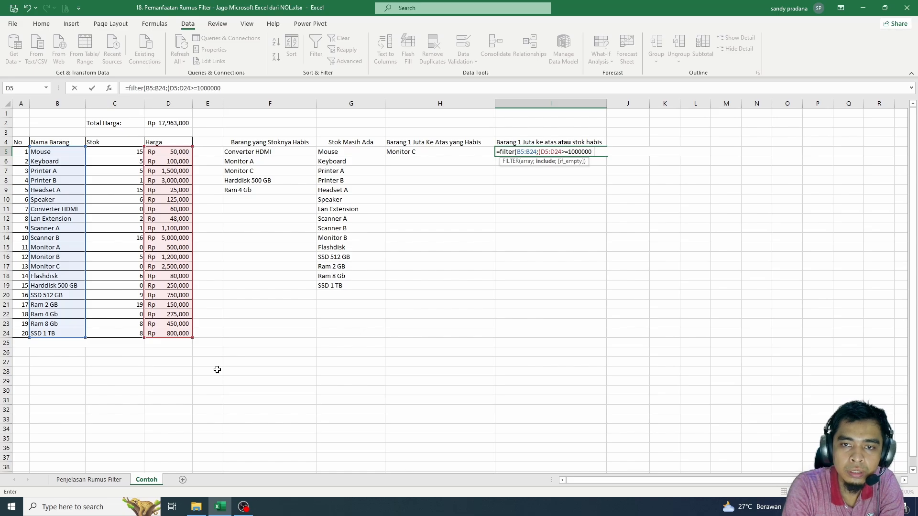
pyautogui.write(')')
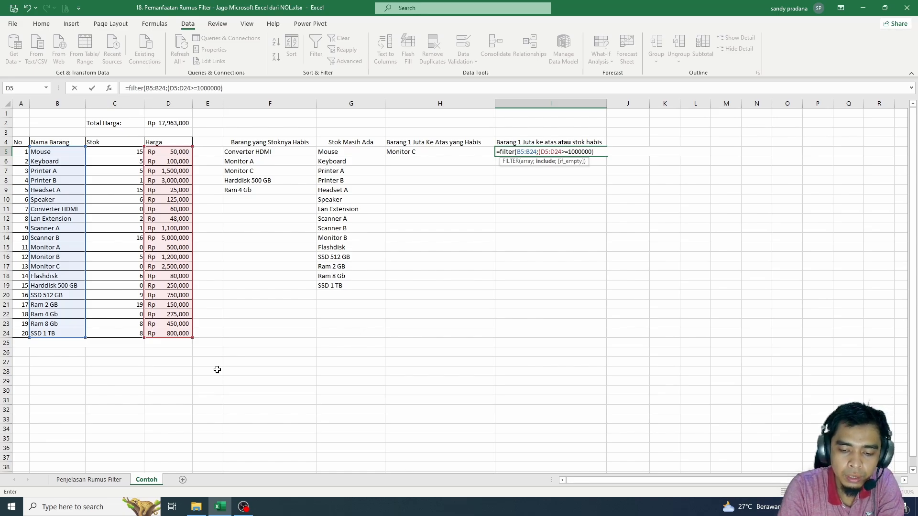
# Add the stock condition (C5:C24<=0) to the I5 formula, joined to the price condition with +.
pyautogui.write('+')
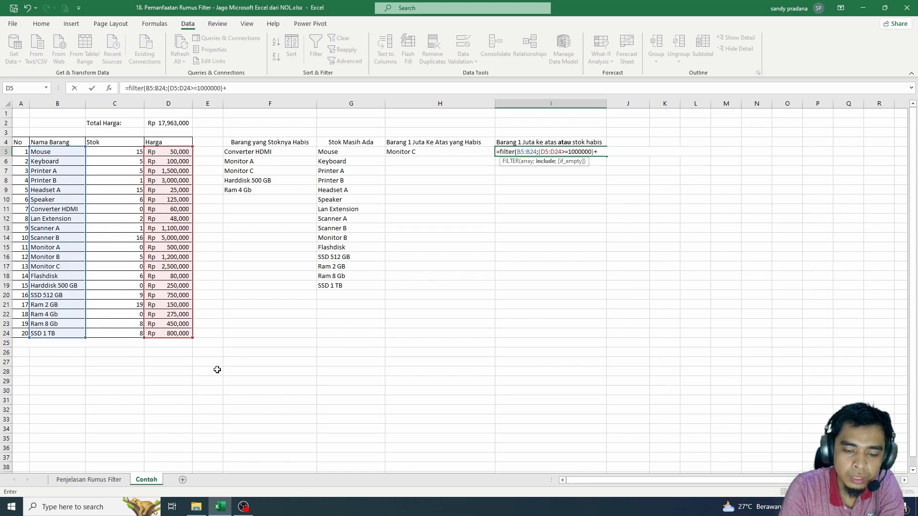
pyautogui.write('(')
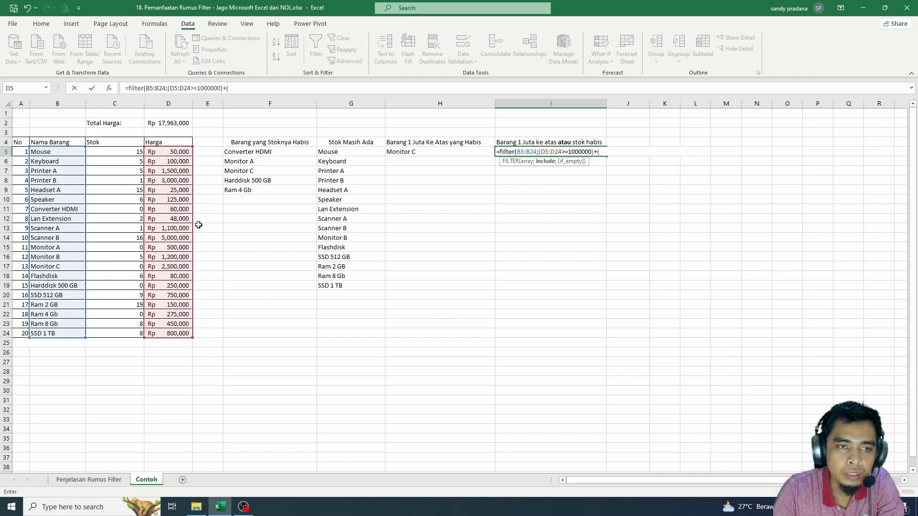
pyautogui.moveTo(126, 154); pyautogui.dragTo(125, 329)
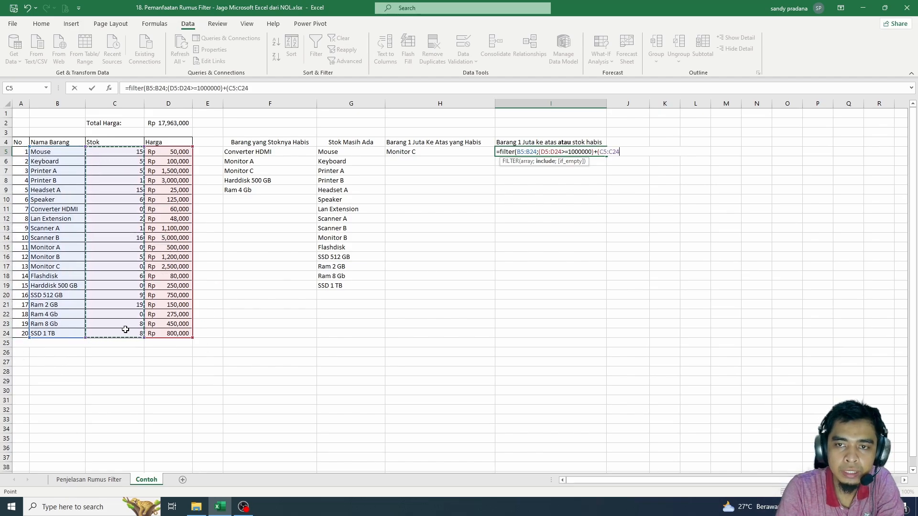
pyautogui.write('<=0')
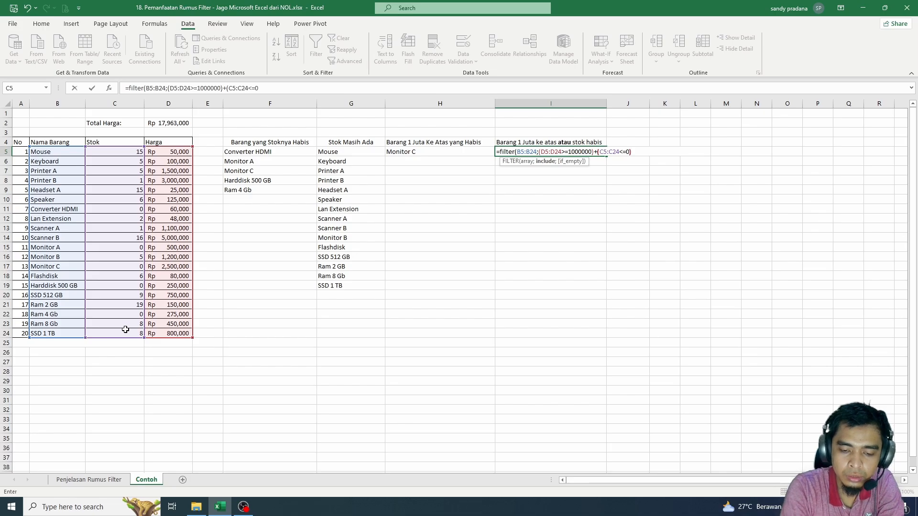
pyautogui.write(');')
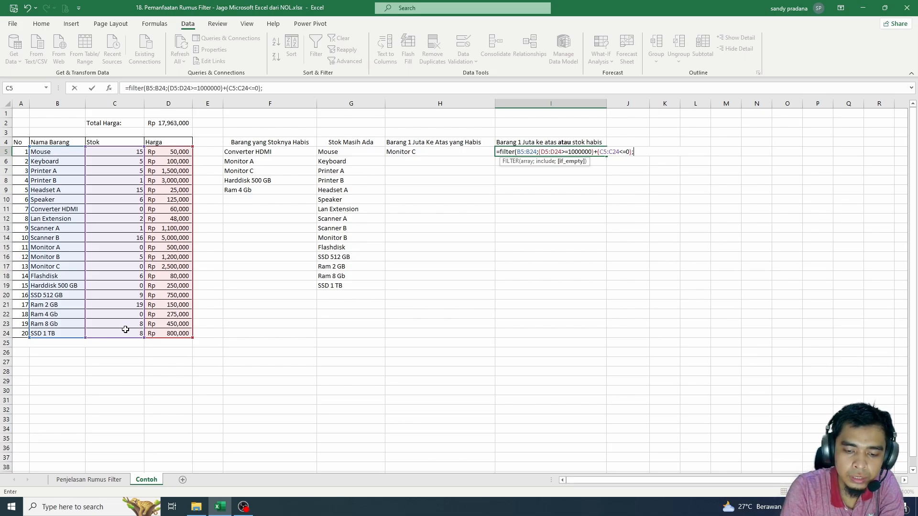
# Finish the I5 formula with "Data tidak ditemukan" as the if_empty text and enter it.
pyautogui.write('"Data')
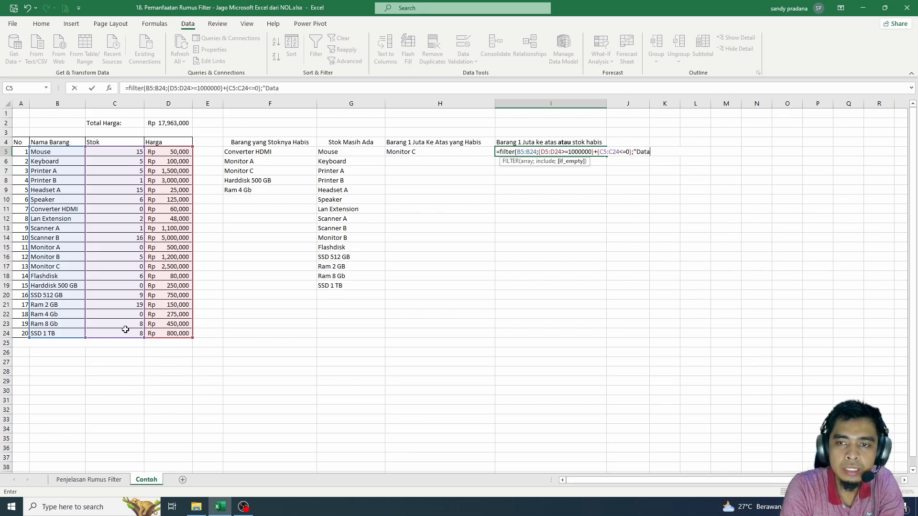
pyautogui.write(' tidak ditem')
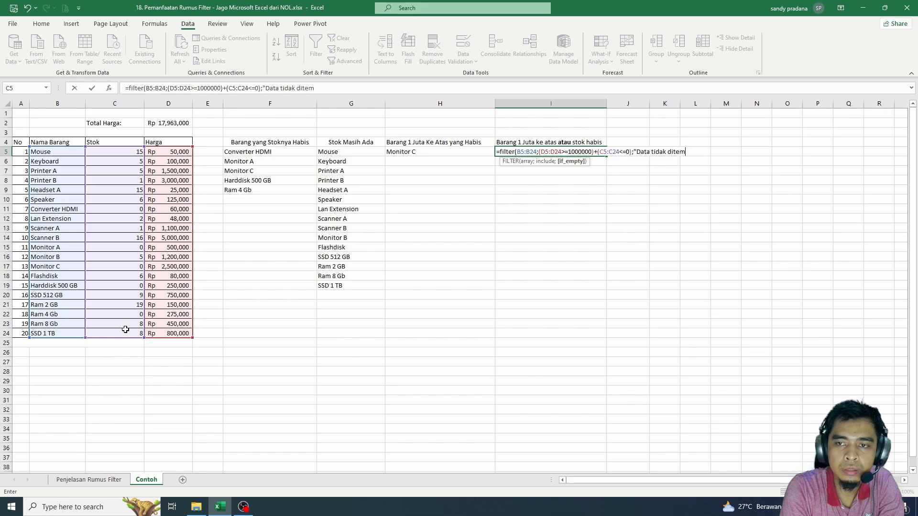
pyautogui.write('ukan")')
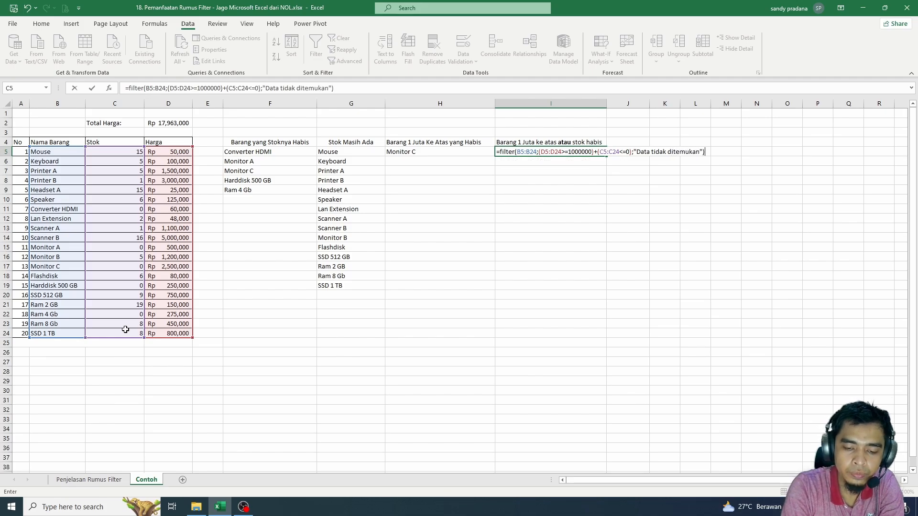
pyautogui.press('Return')
pyautogui.click(514, 316)
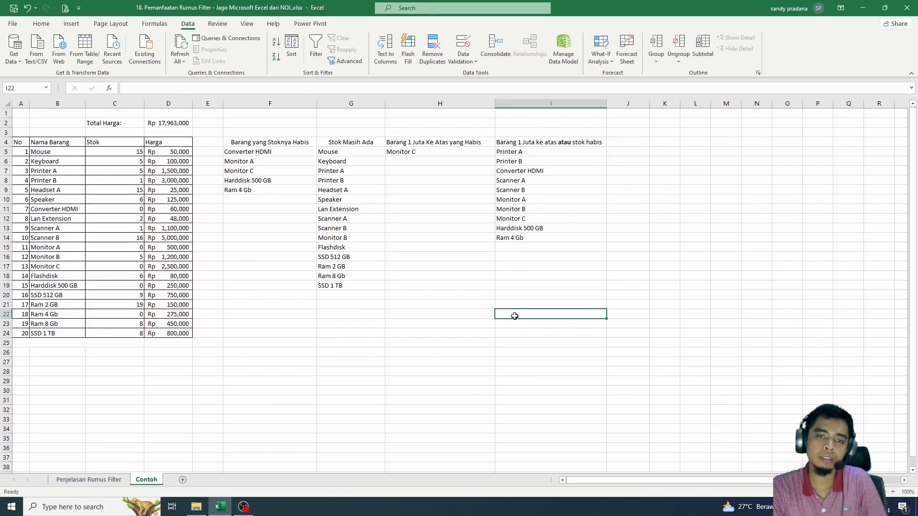